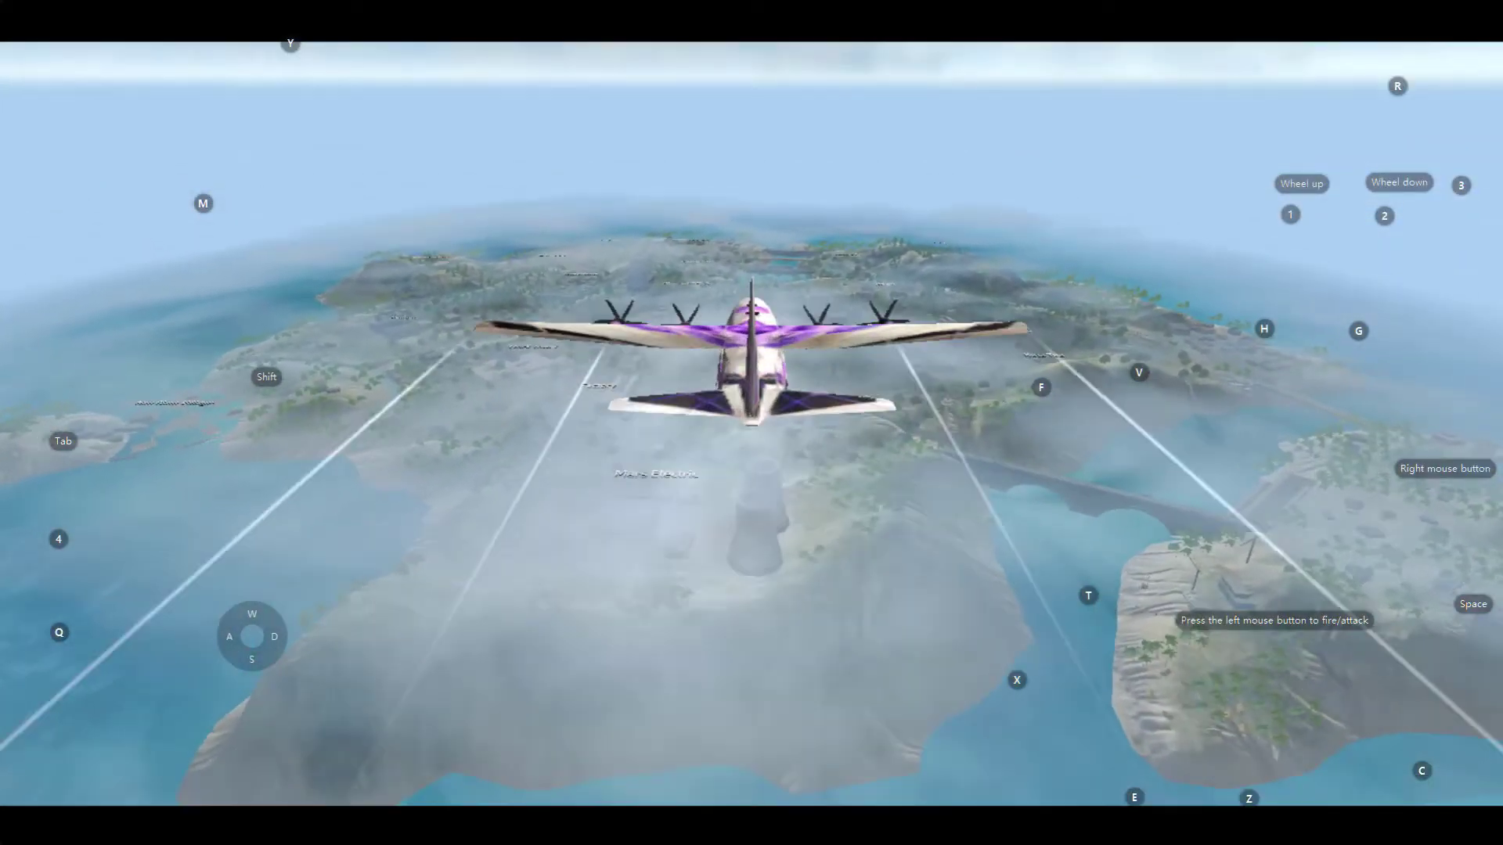
key(f)
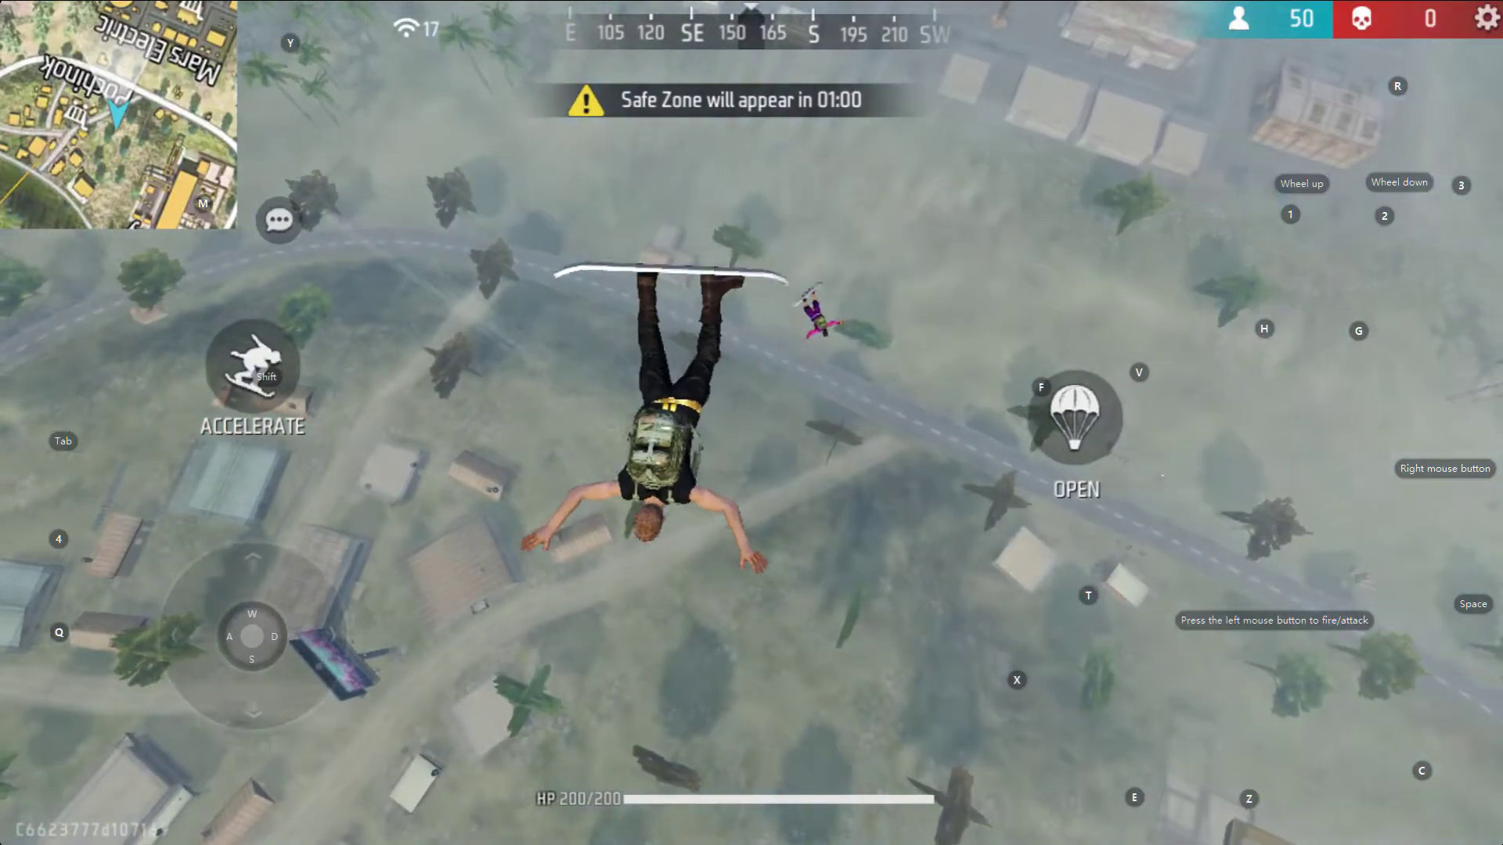
key(f)
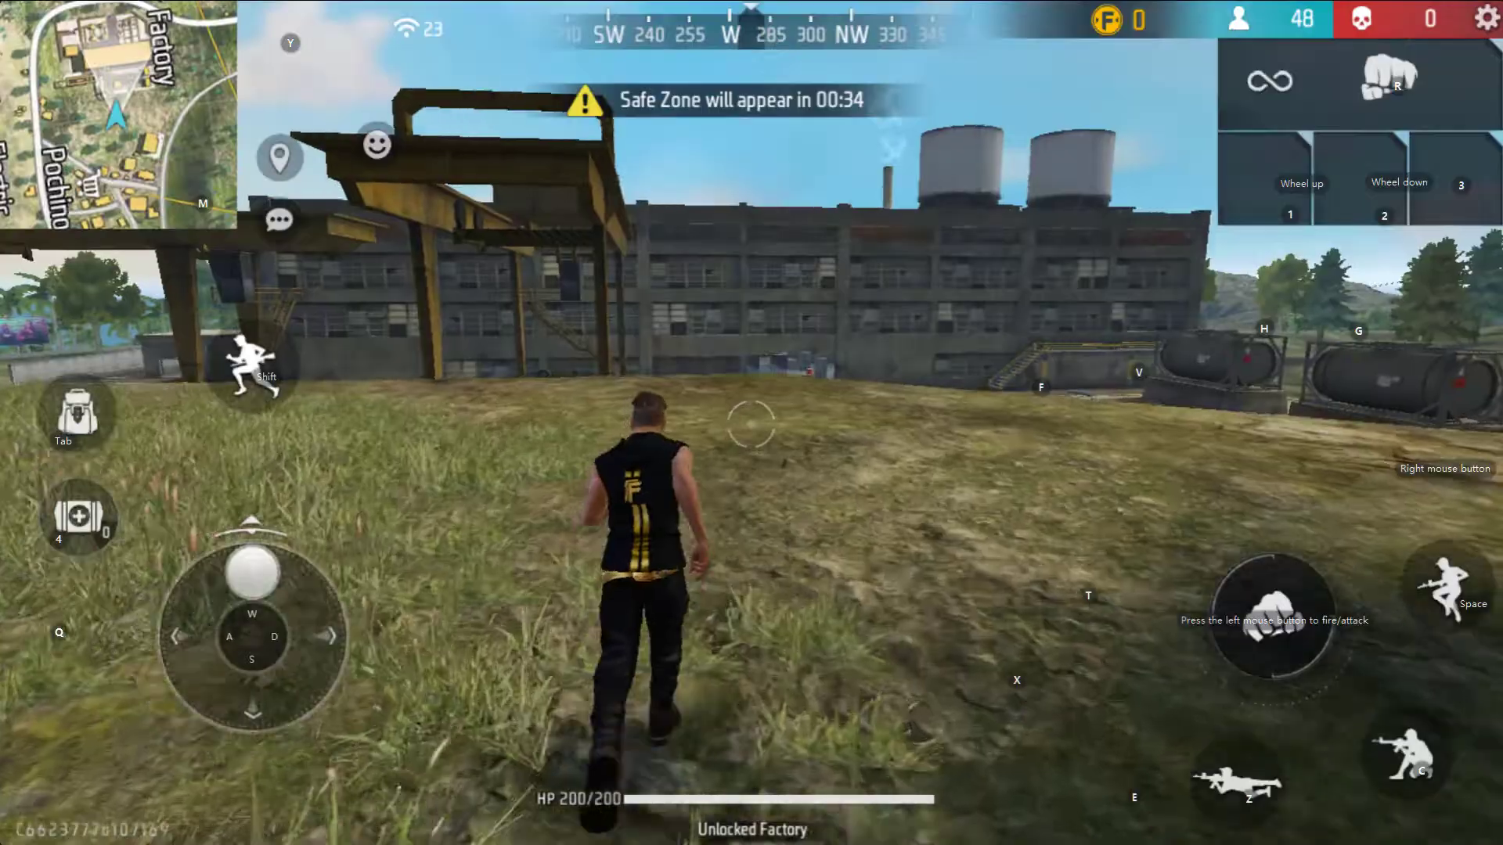
key(w)
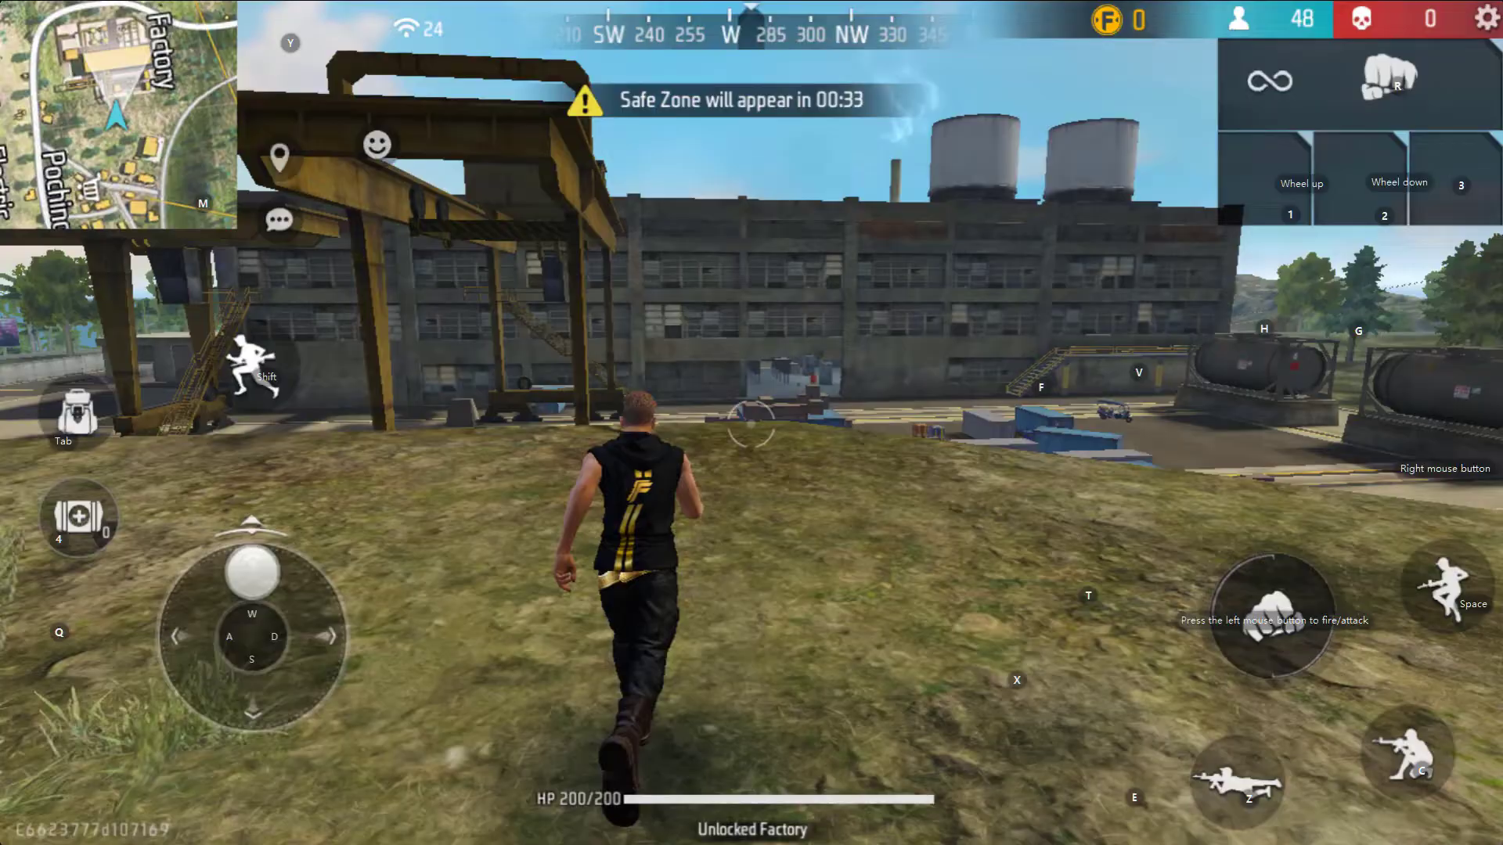
key(w)
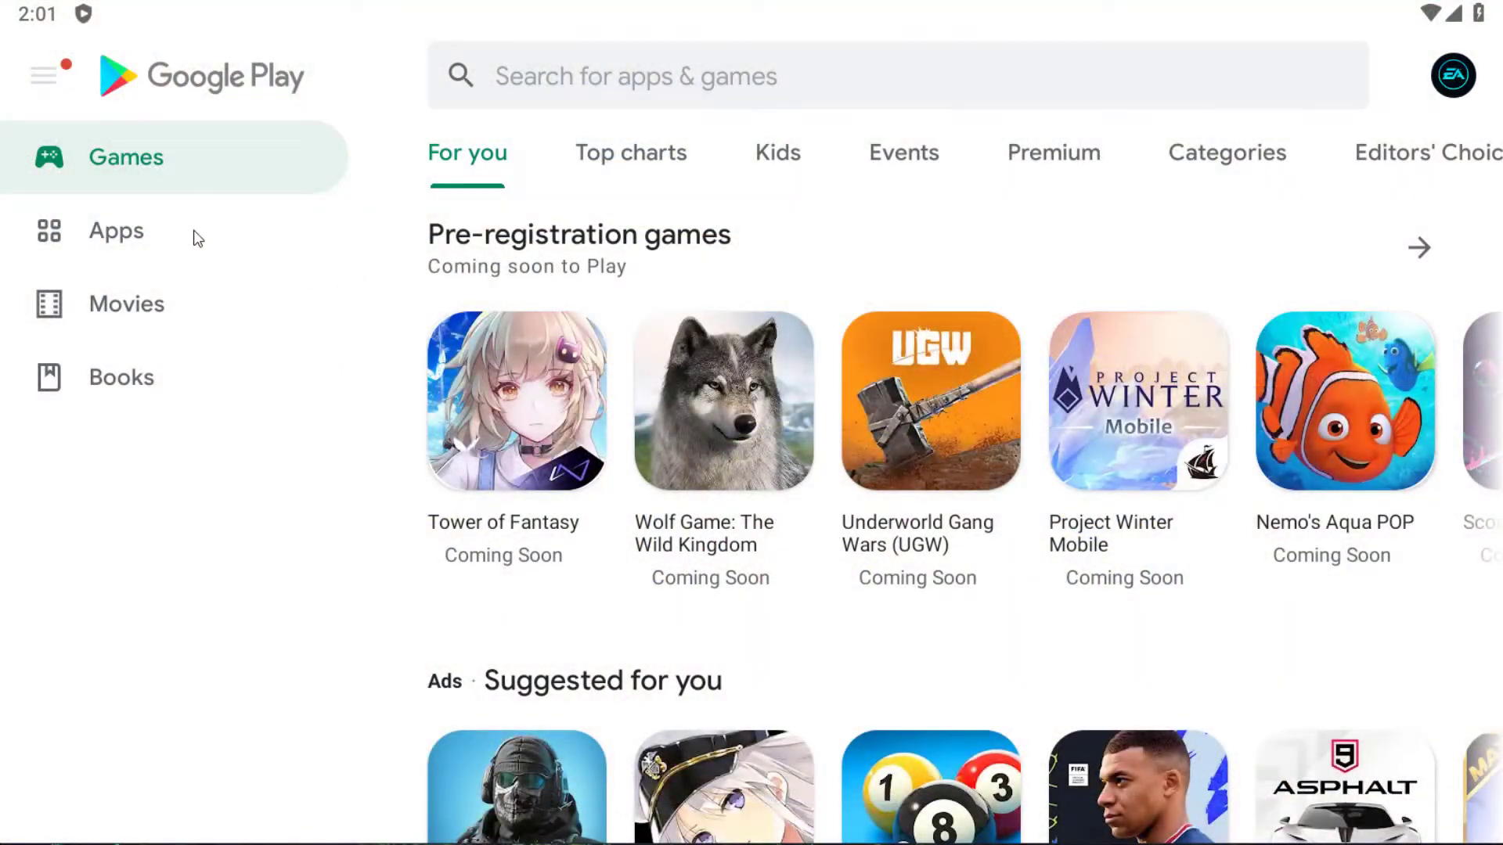
click(195, 237)
click(185, 319)
click(183, 382)
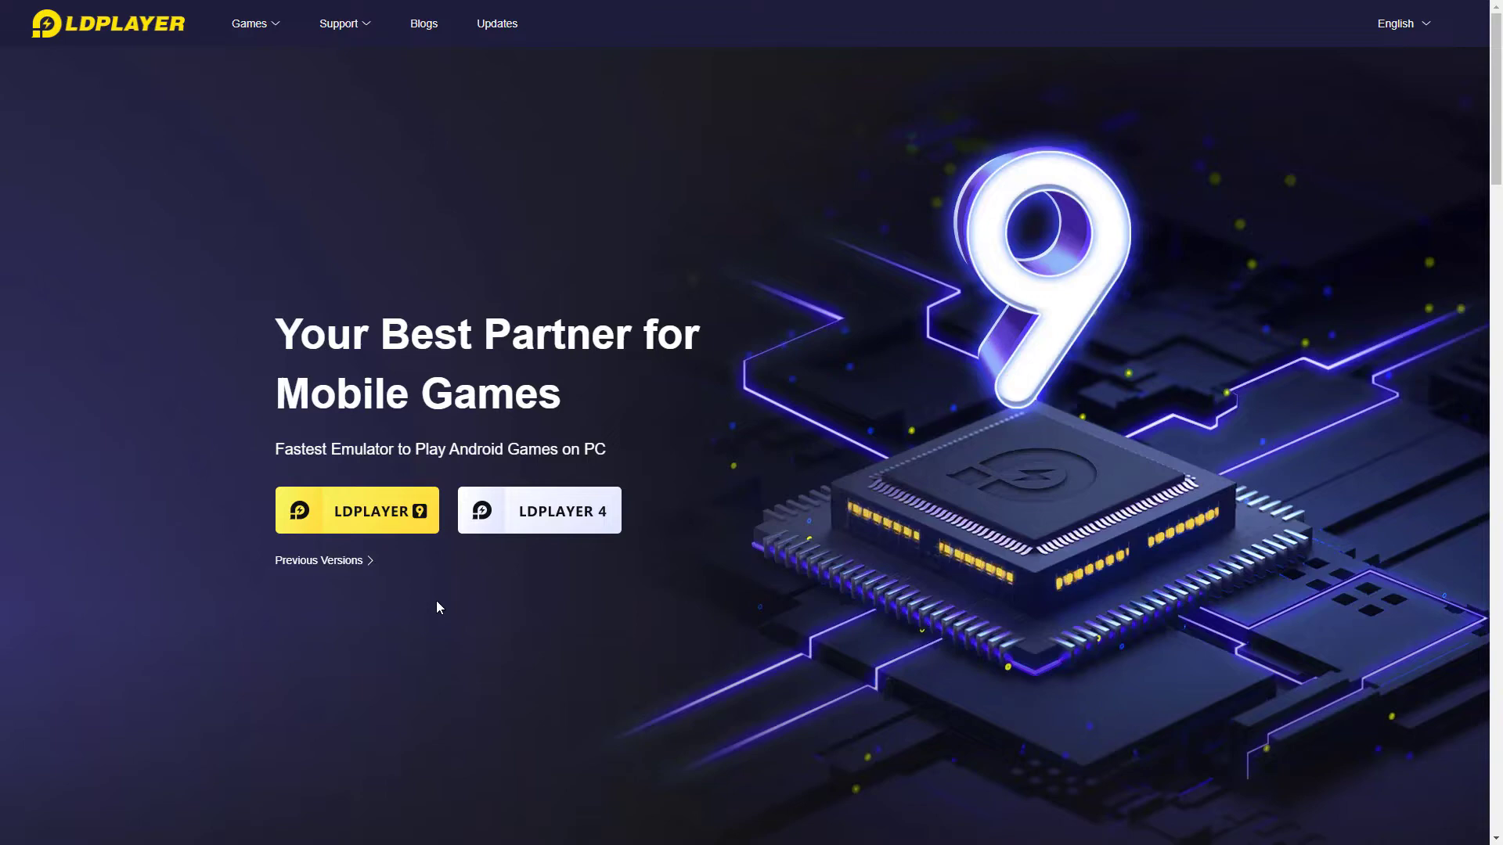
Step: Look through the LDPlayer homepage and download the LDPlayer 9 installer
scroll(411, 337, down, 5)
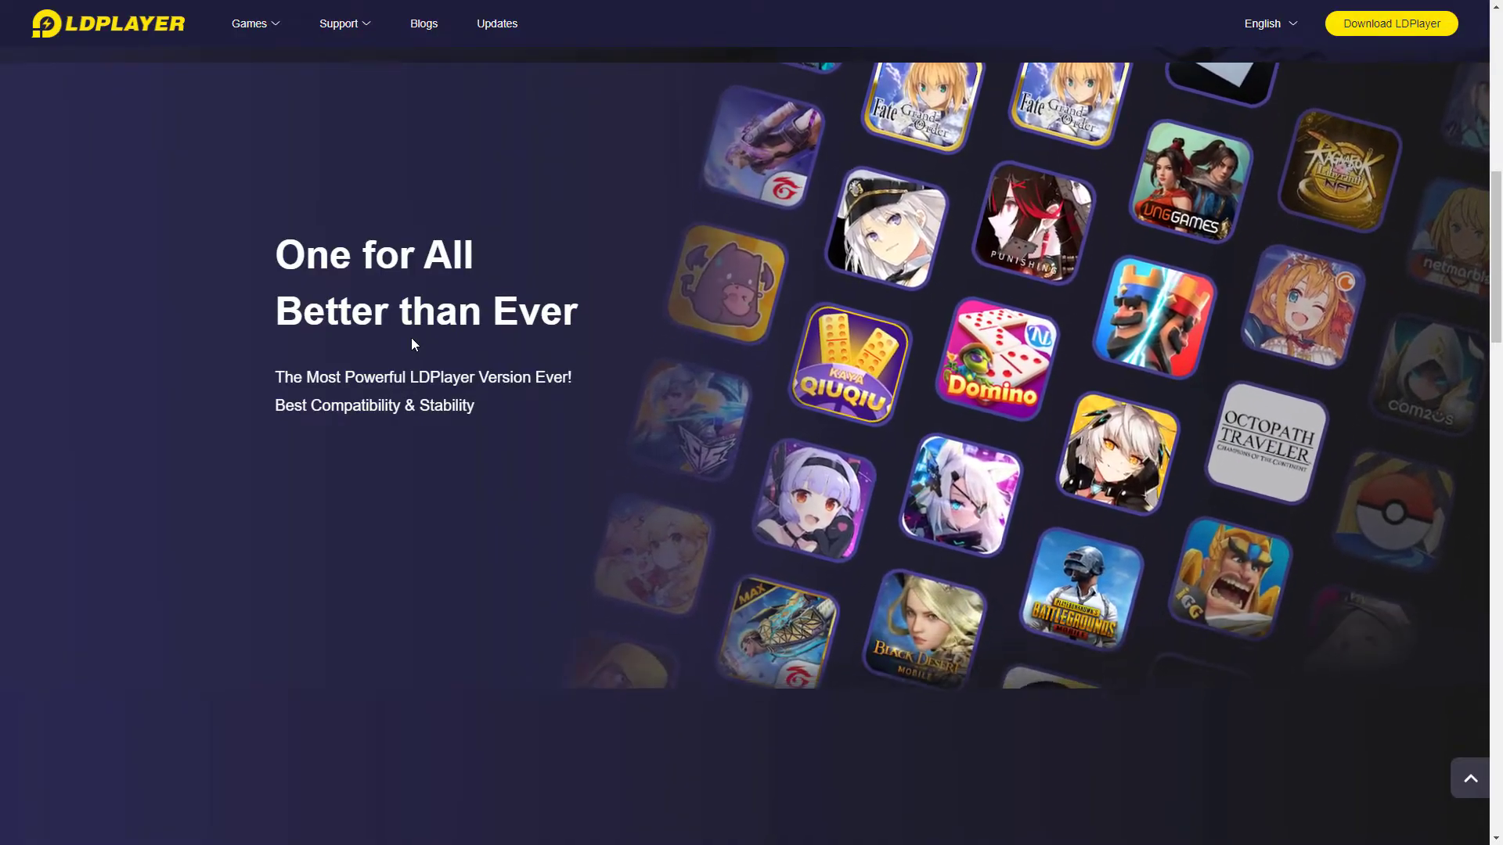
scroll(418, 353, up, 10)
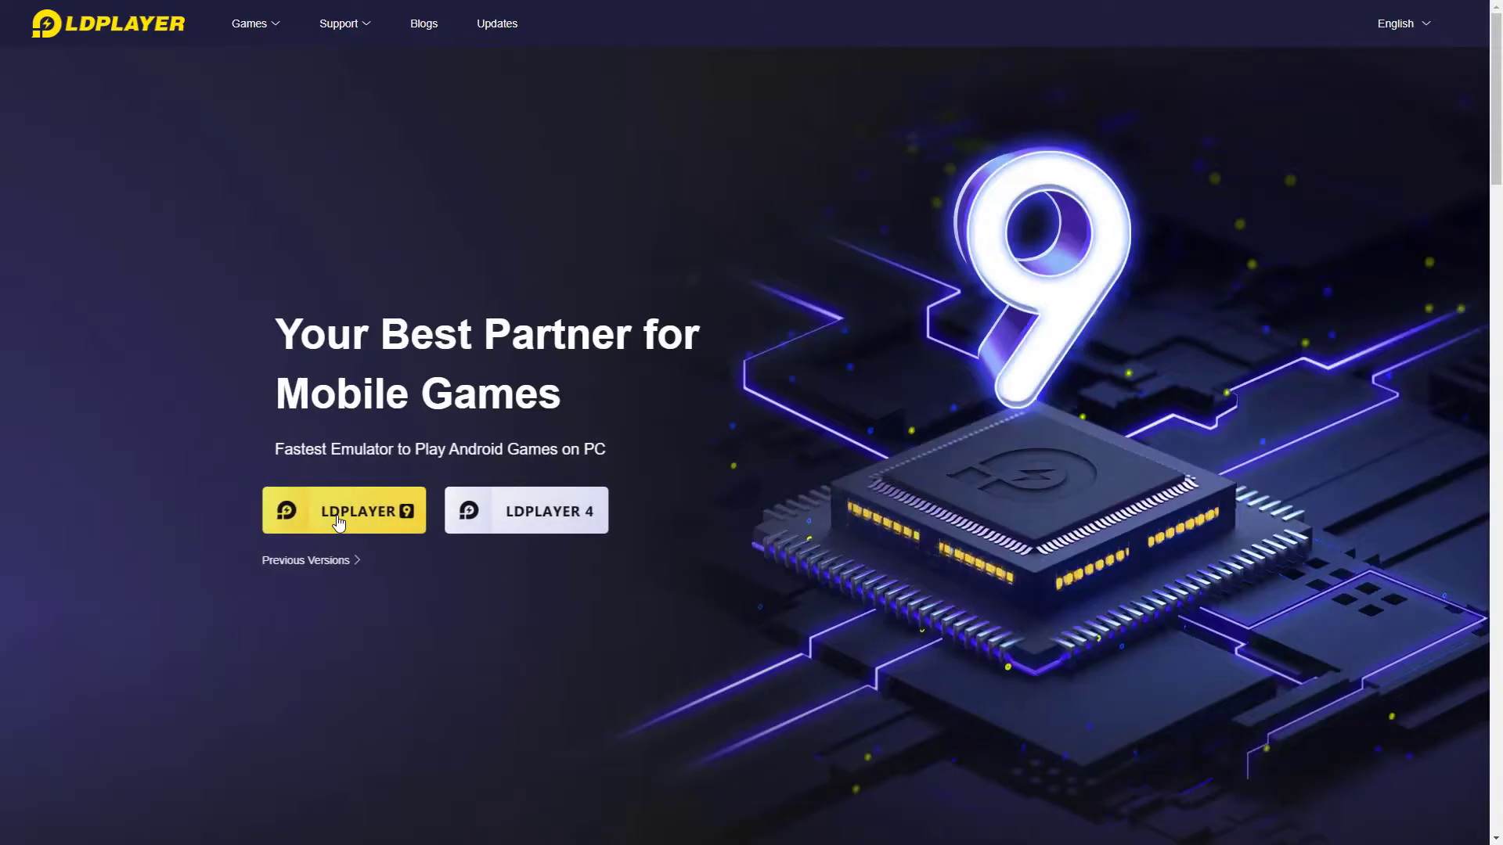
click(356, 523)
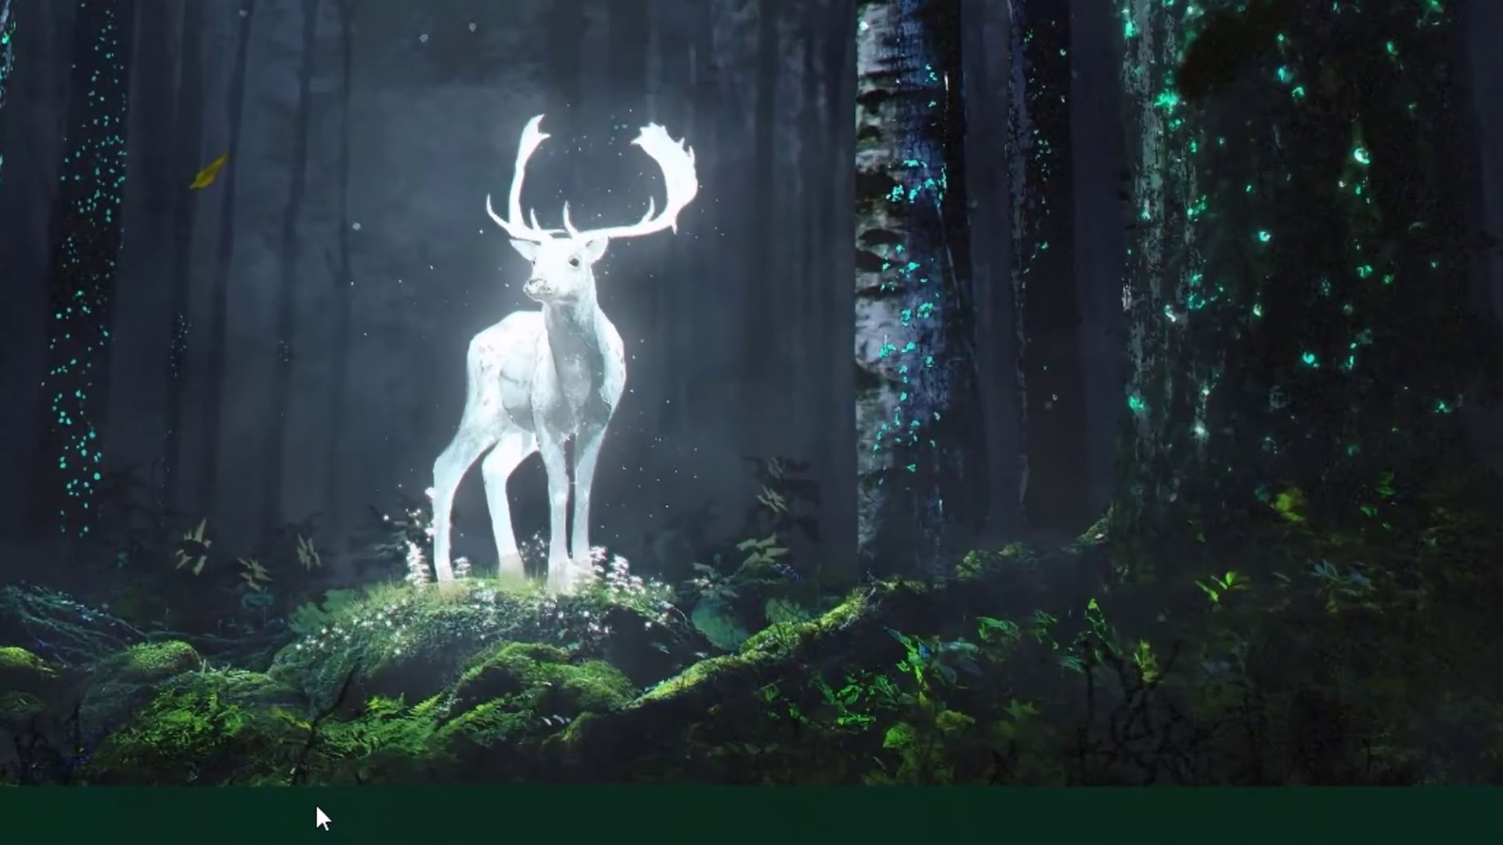
Step: Open Task Manager and check the CPU performance details for the virtualisation status
right_click(319, 814)
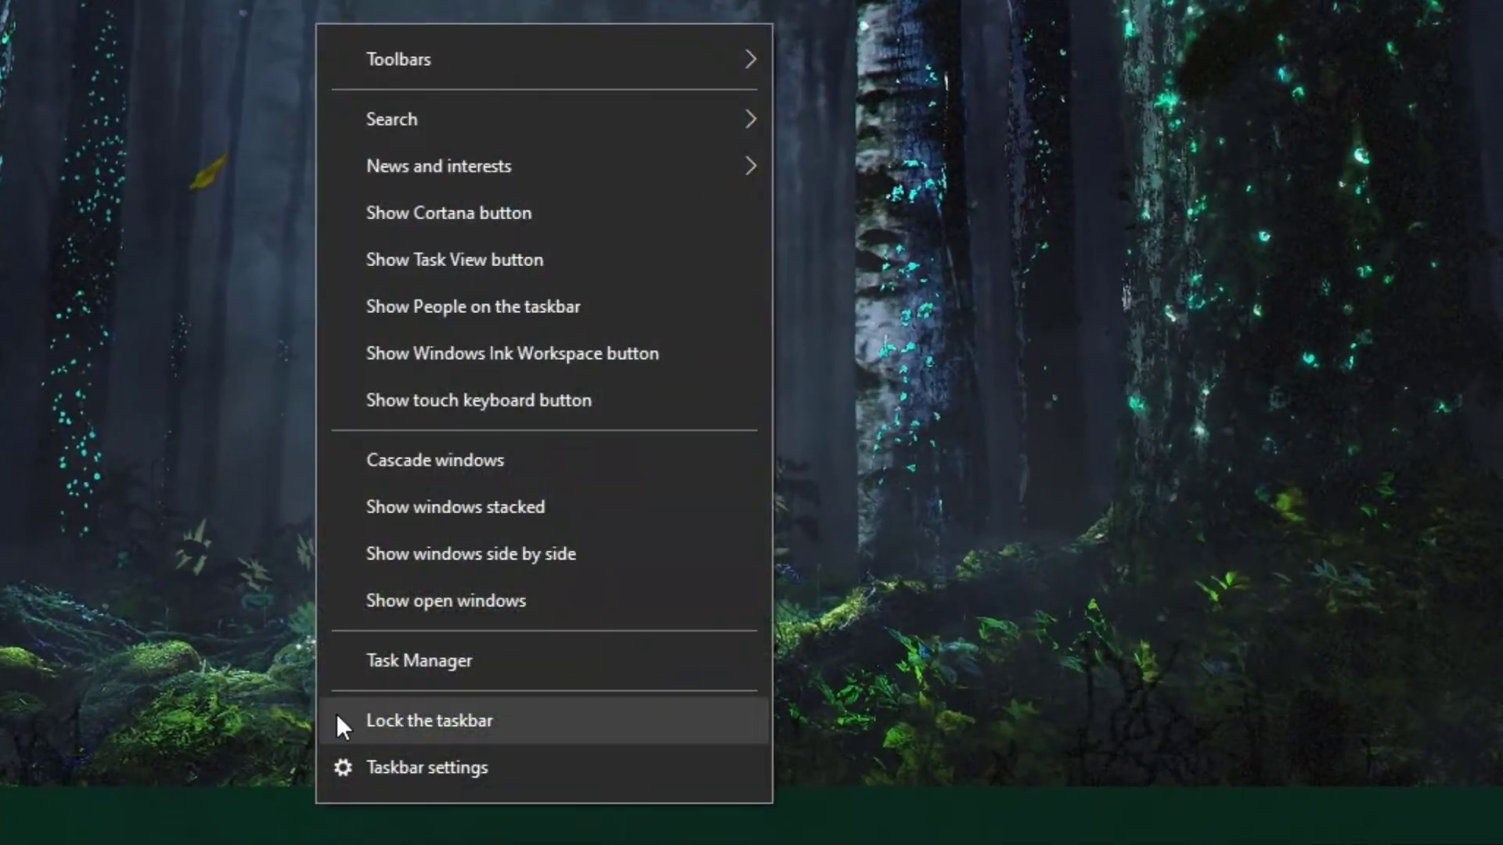
click(363, 662)
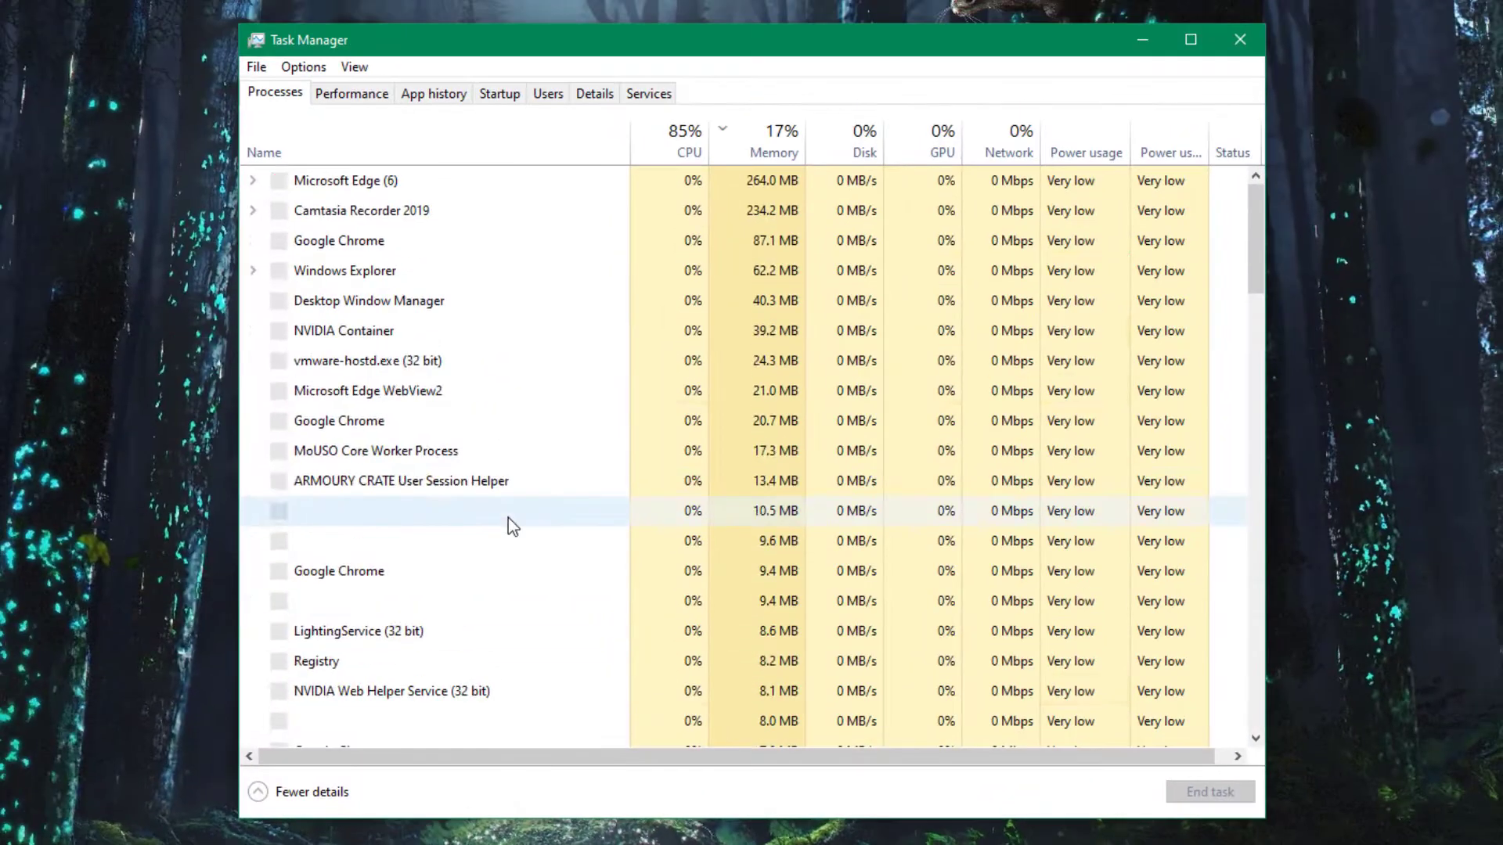
click(354, 94)
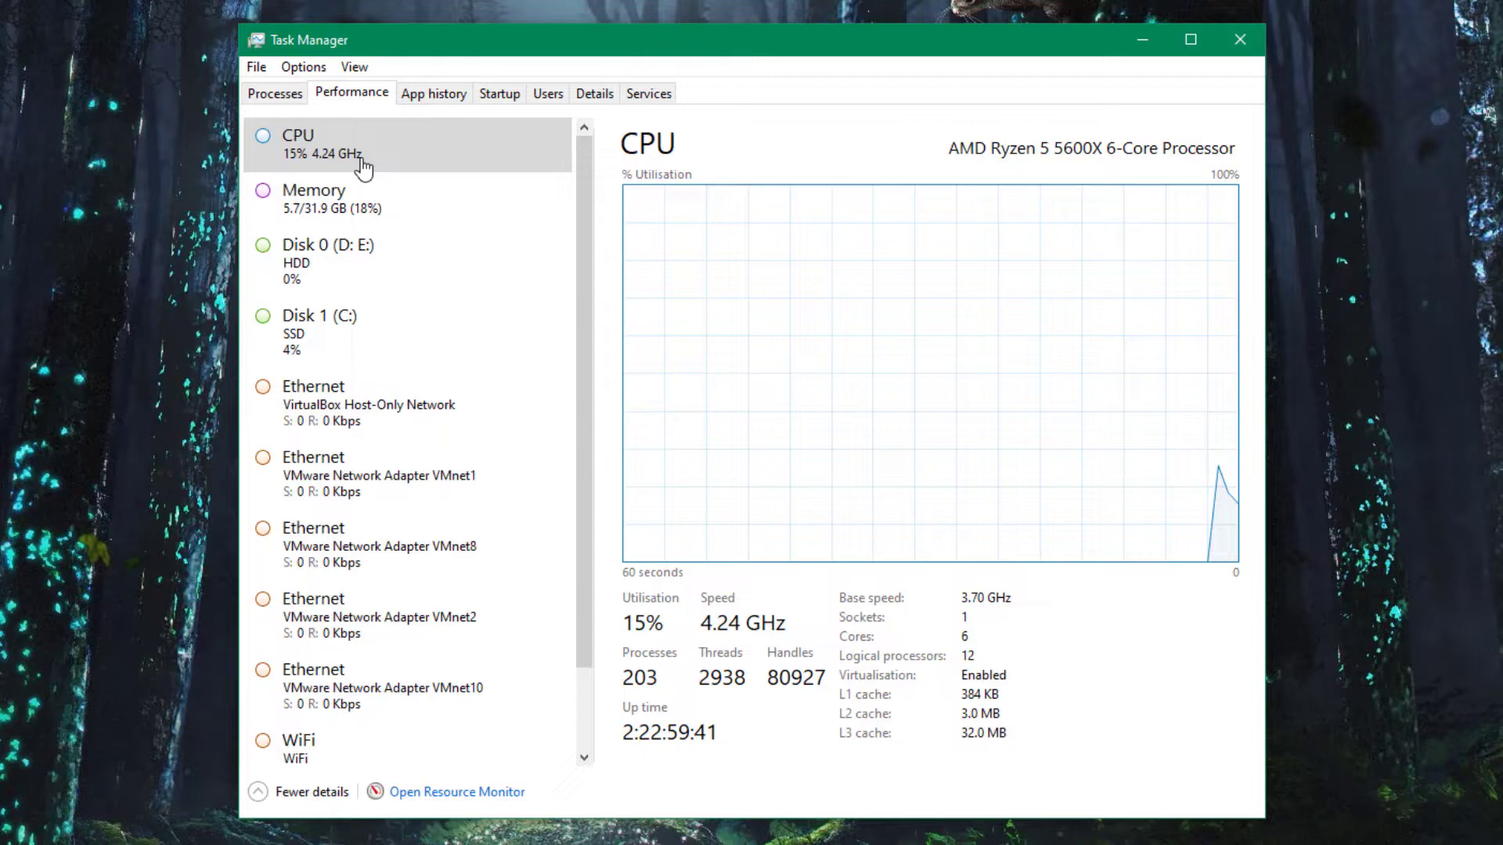
click(362, 163)
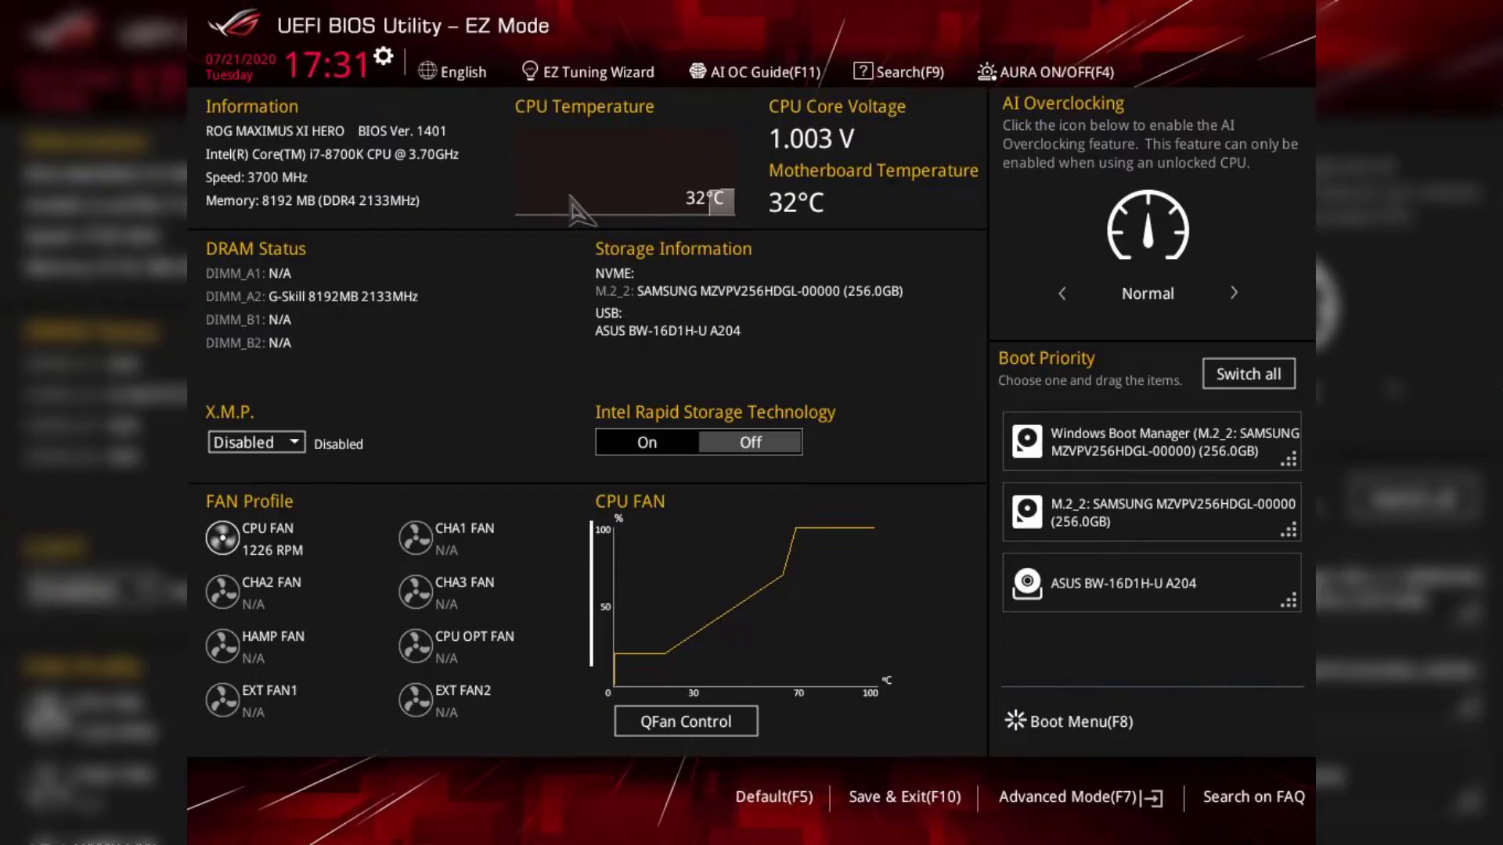
Step: Switch the UEFI BIOS Utility from EZ Mode to Advanced Mode
key(F7)
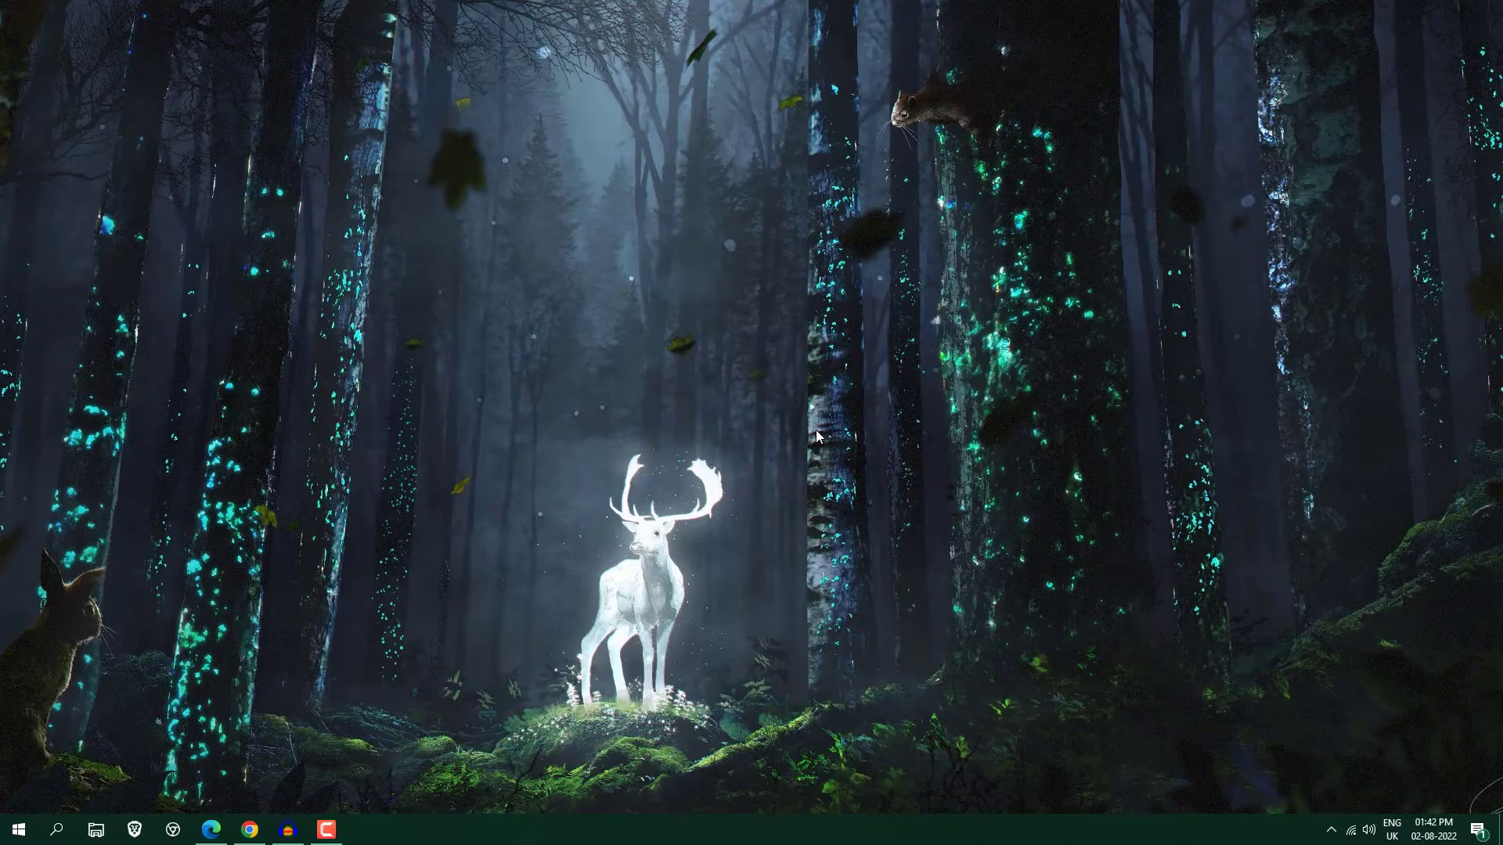
Step: Reopen Task Manager in Windows and view its performance information to recheck virtualisation
key(ctrl+shift+Escape)
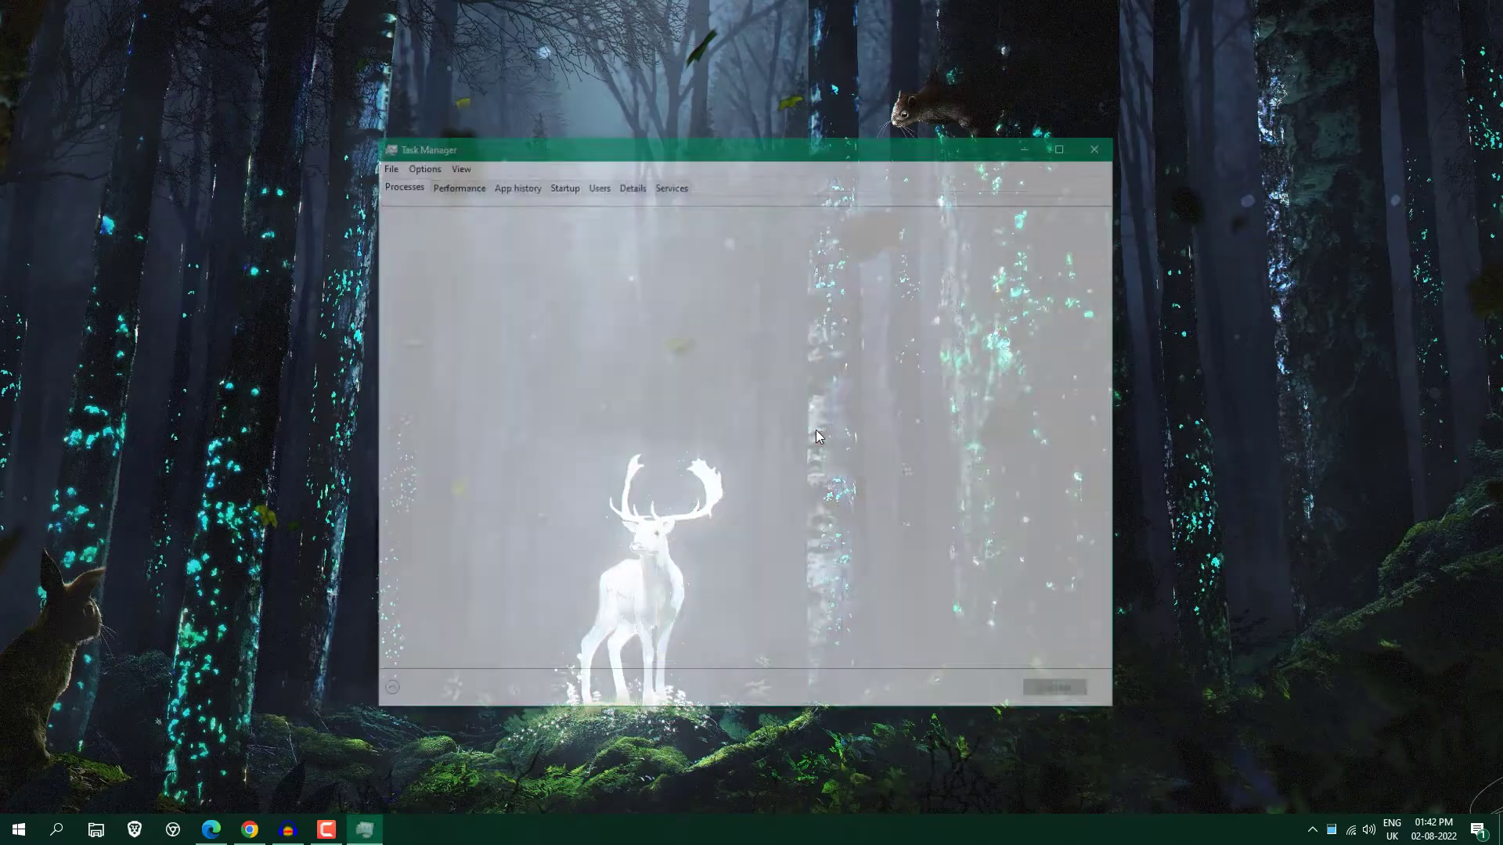
click(454, 183)
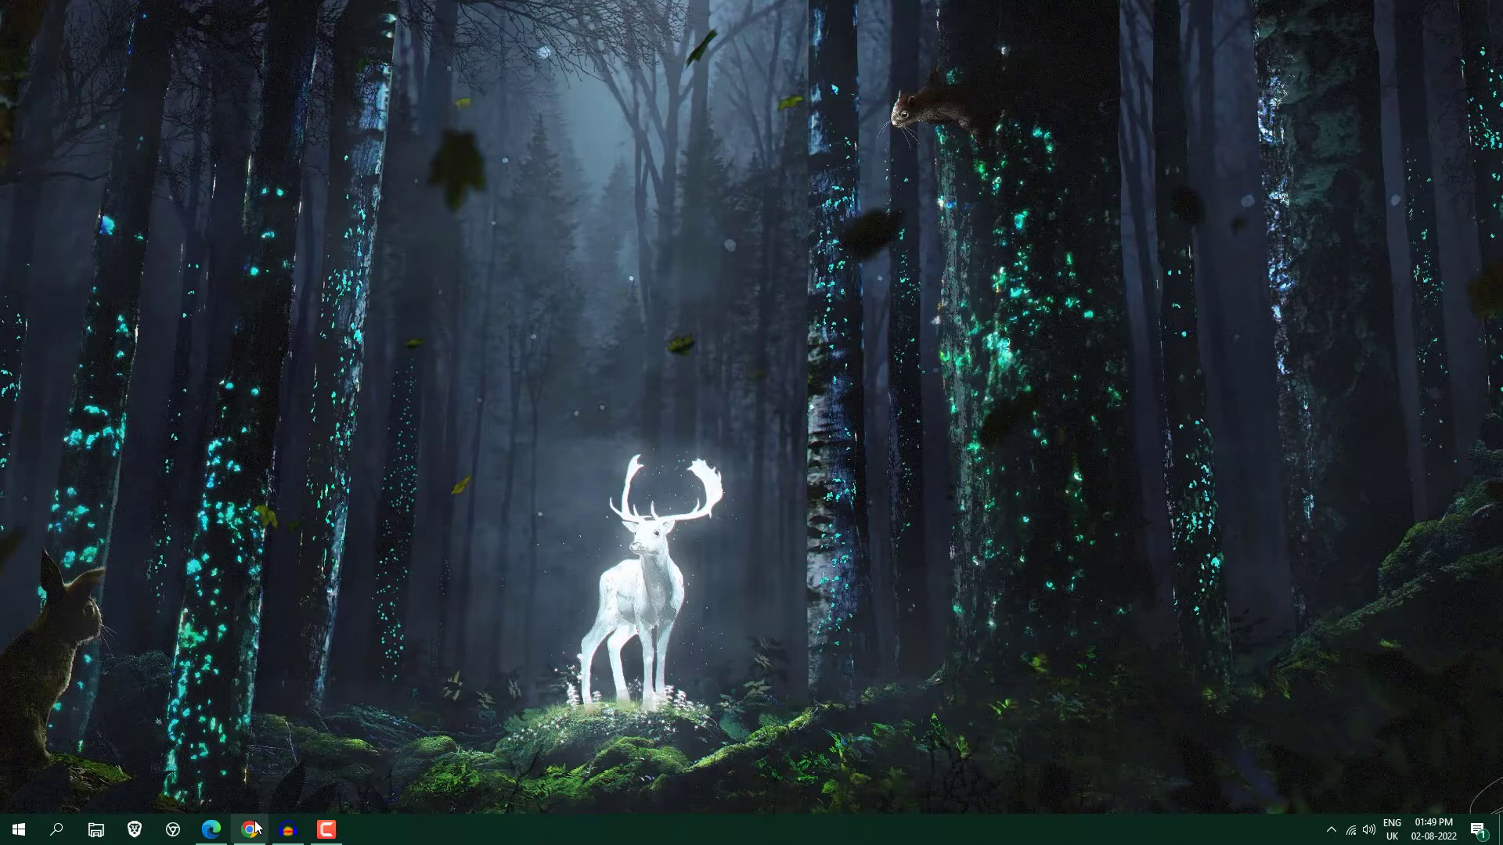
Step: Switch to Chrome, run the downloaded LDPlayer 9 installer and install the emulator
click(255, 828)
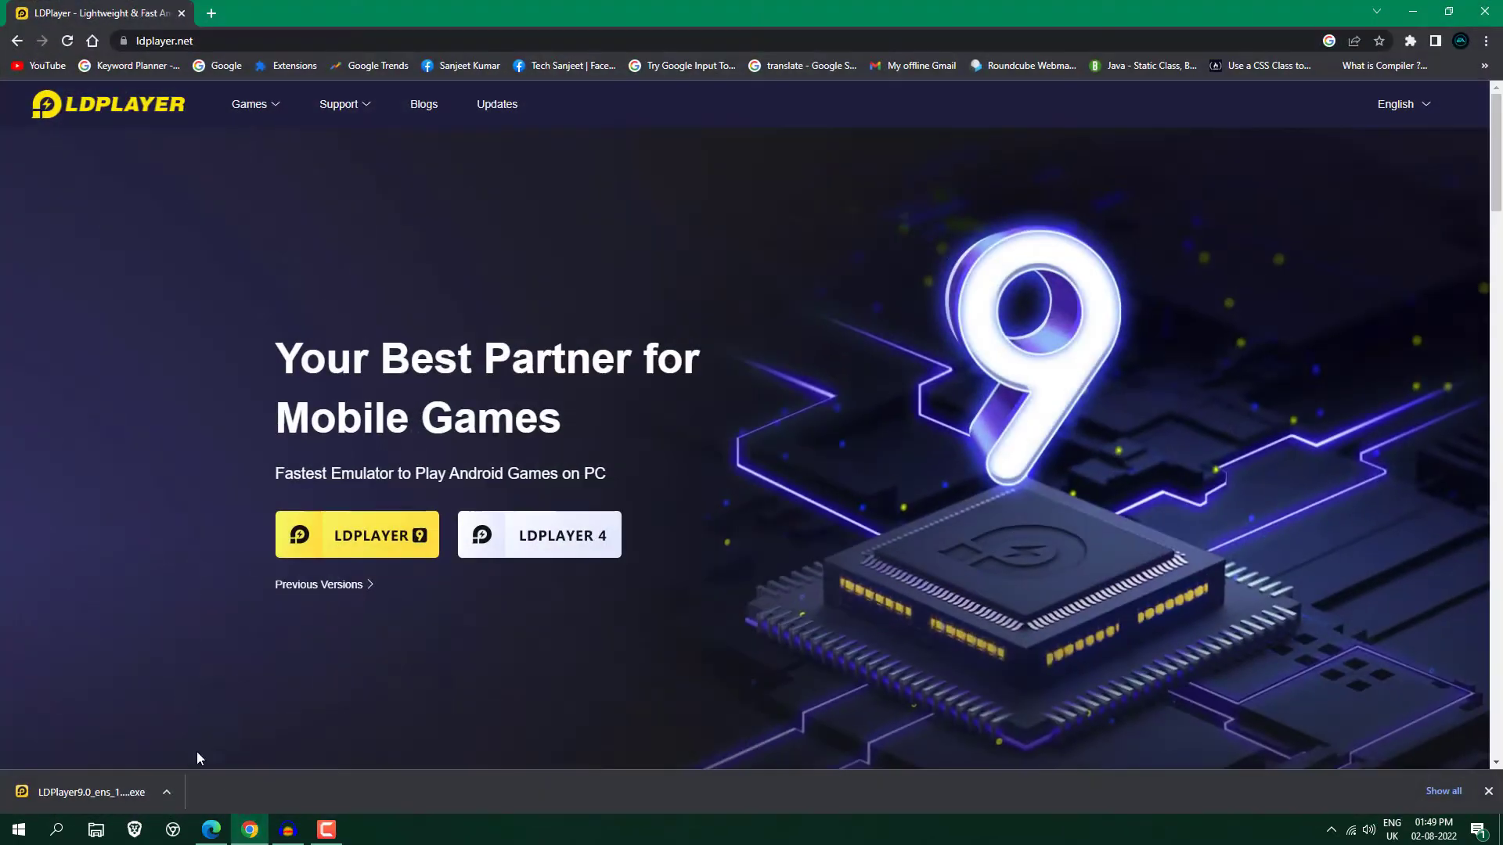
click(167, 790)
click(193, 694)
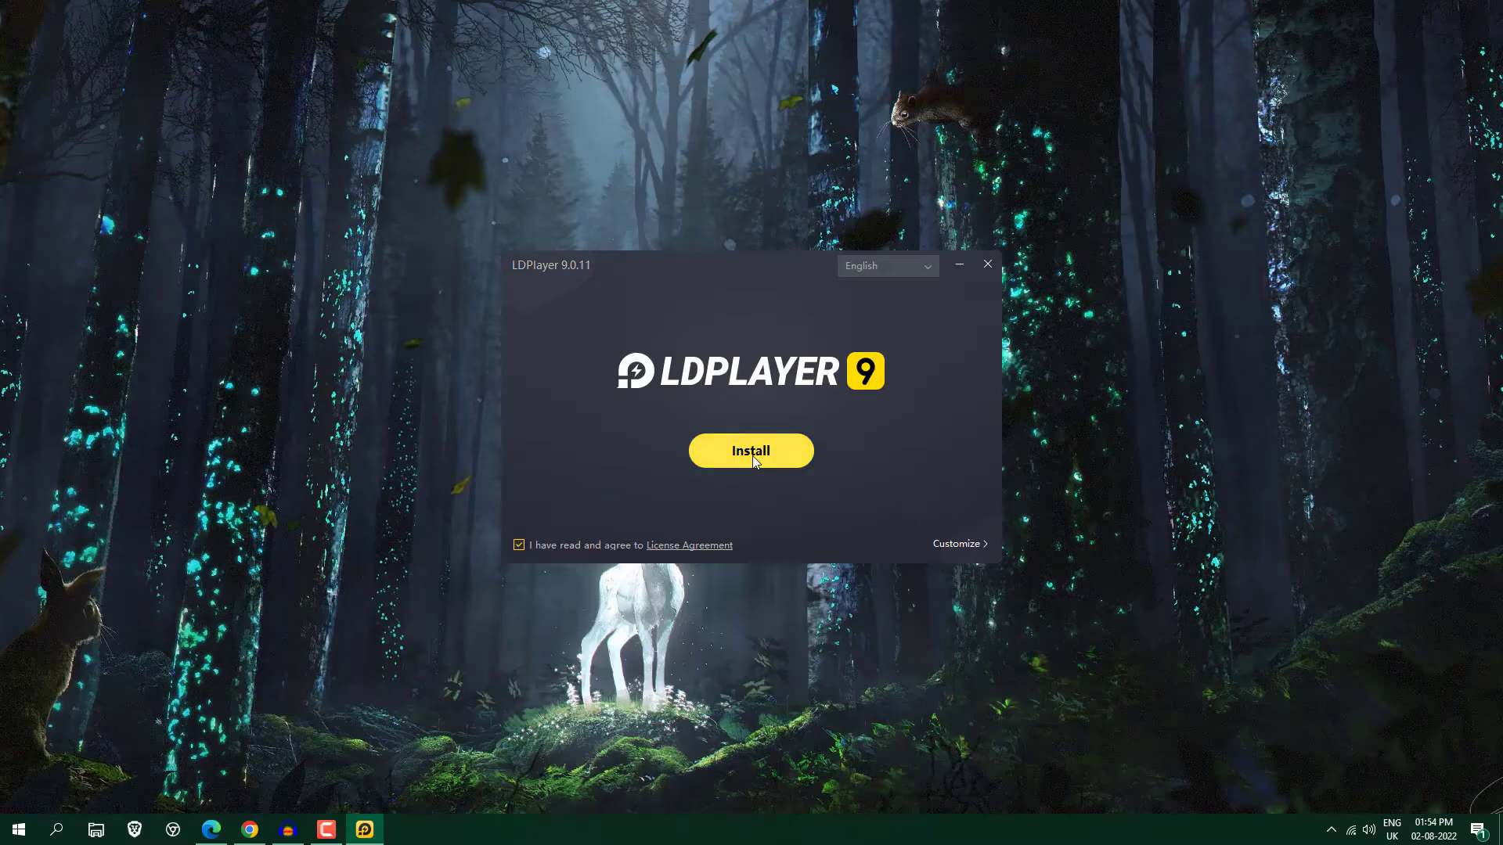
click(751, 453)
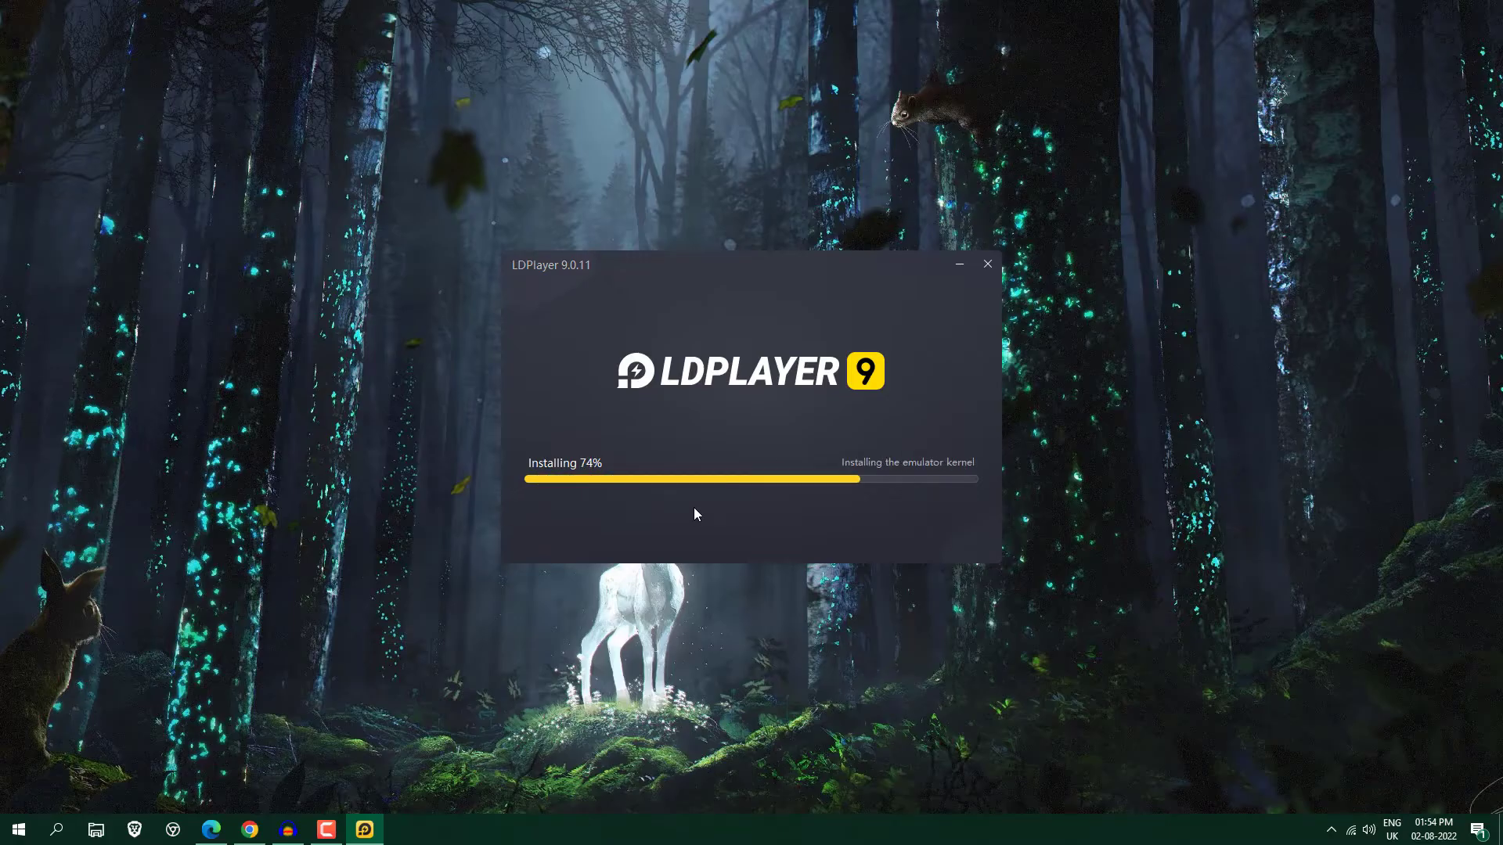
key(super+space)
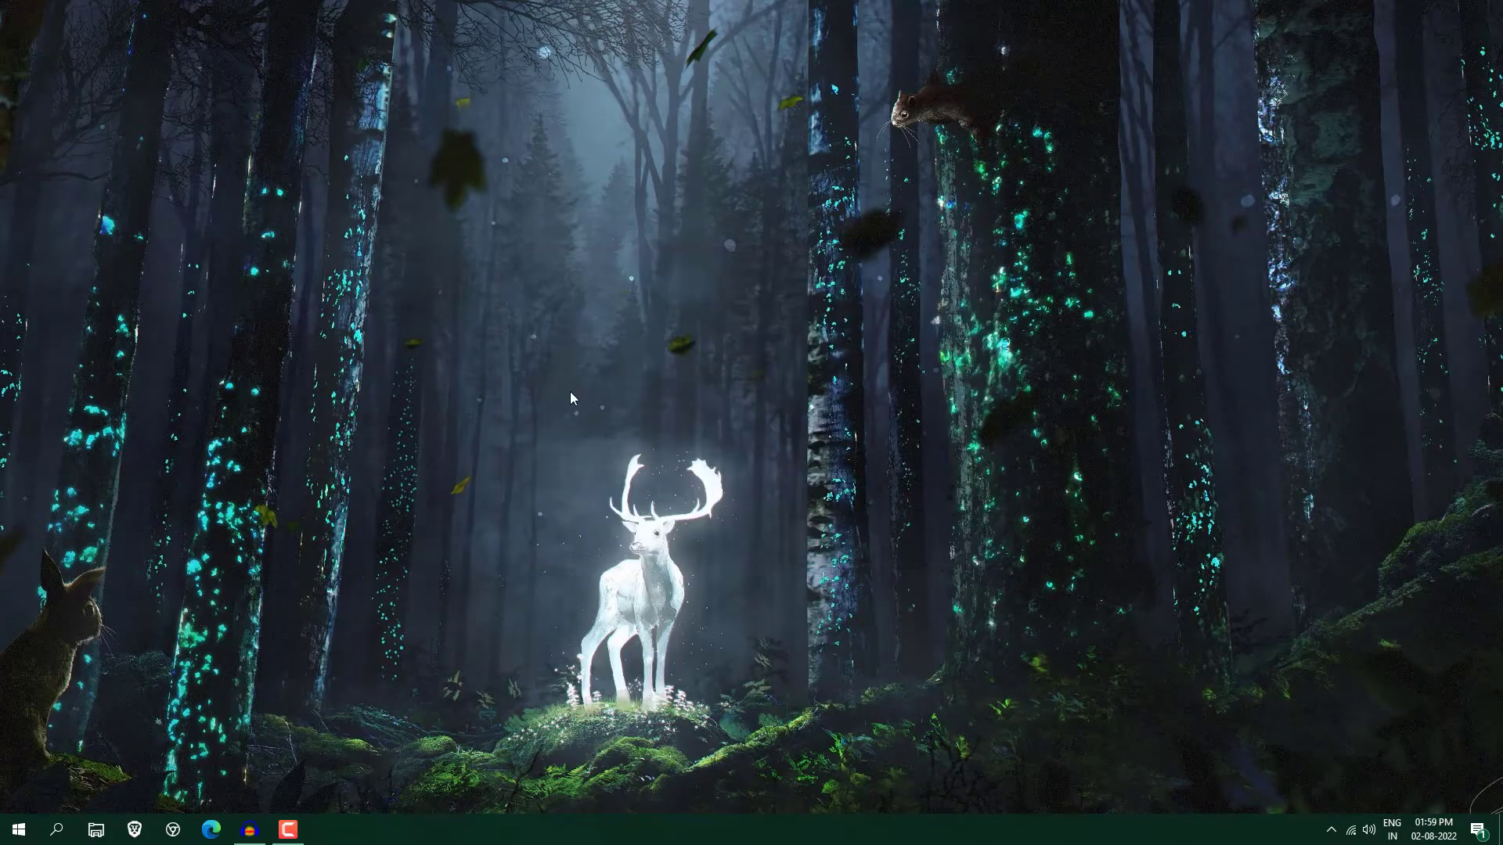
Step: Launch LDPlayer9 and open the Play Store from the System Apps folder
click(19, 829)
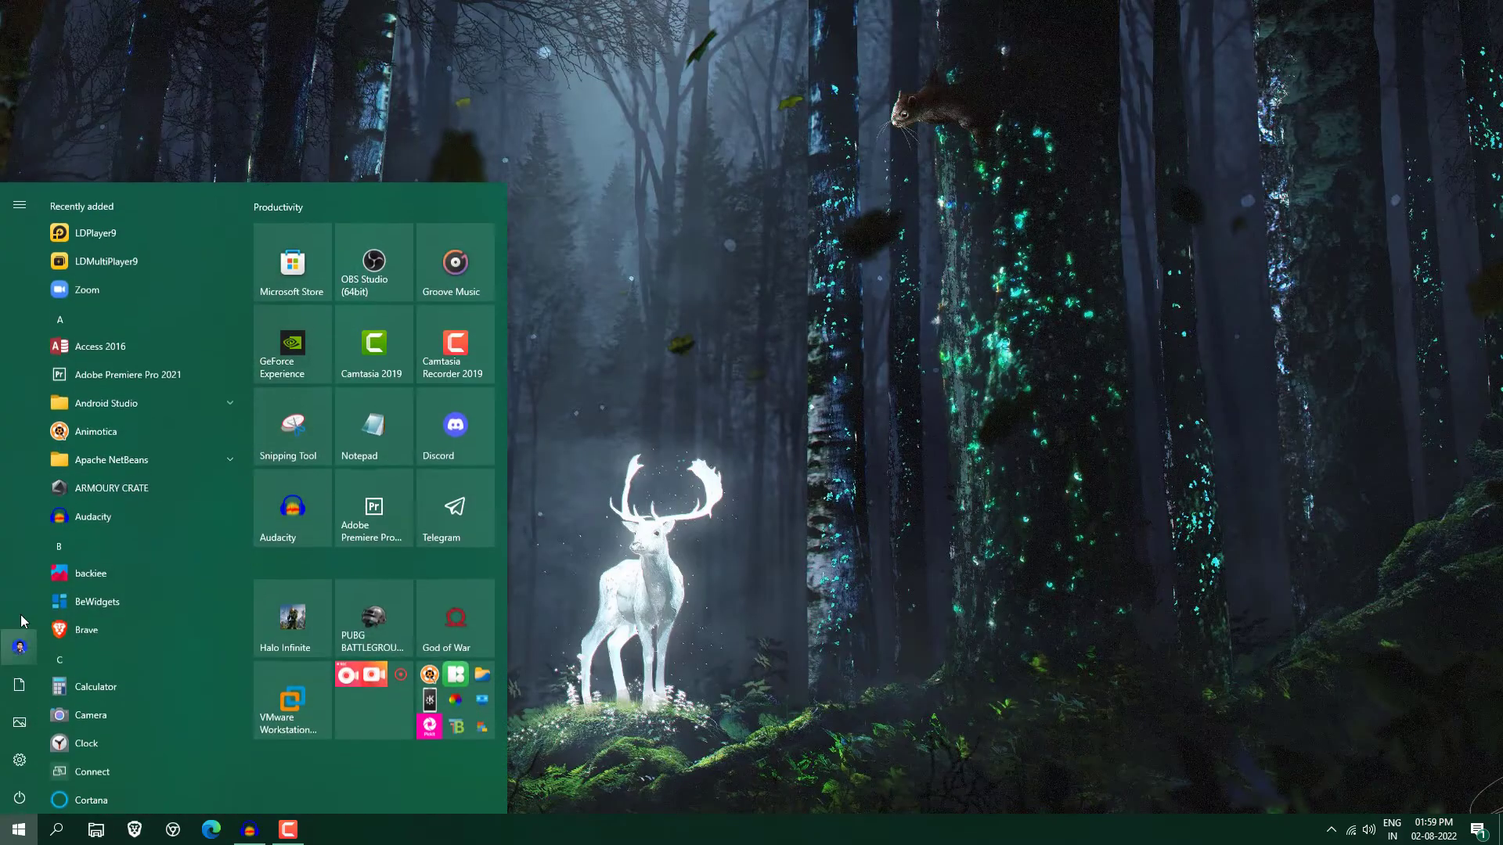
click(111, 229)
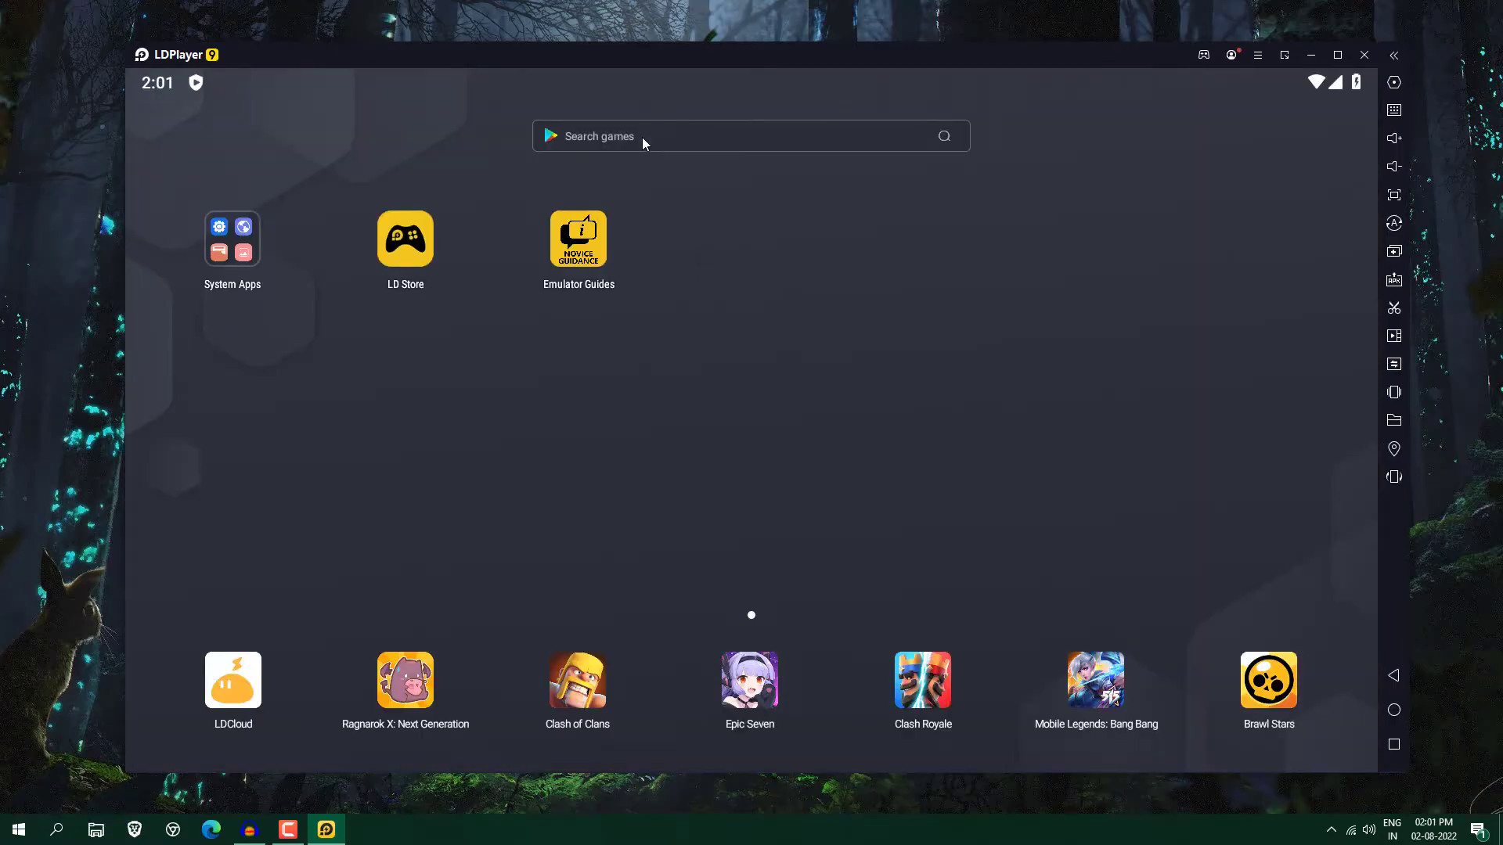
click(241, 259)
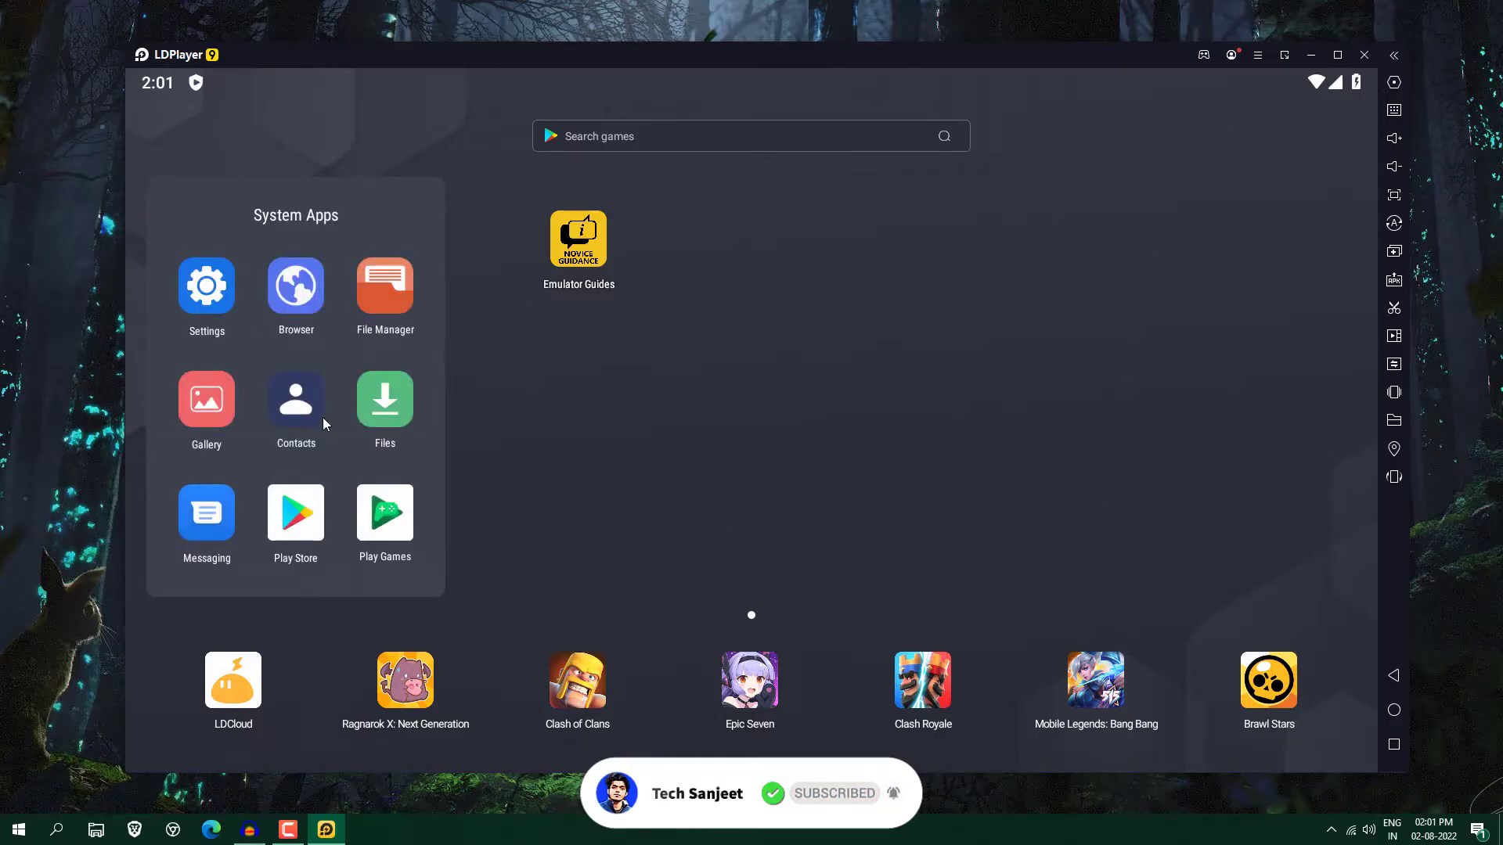
click(305, 529)
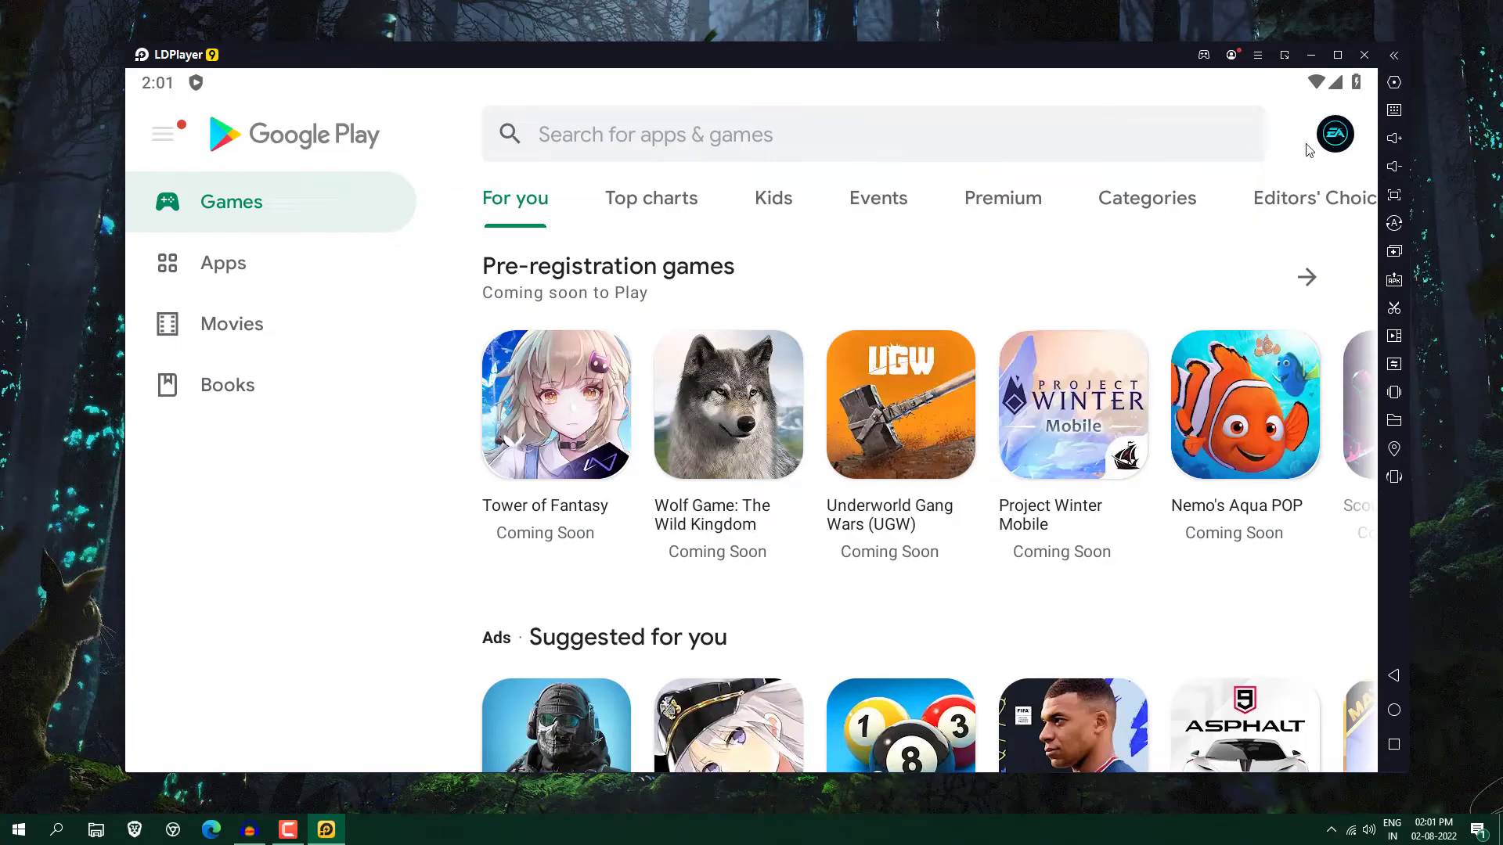
Step: Browse the recommended apps in the Apps section of the Play Store
click(282, 280)
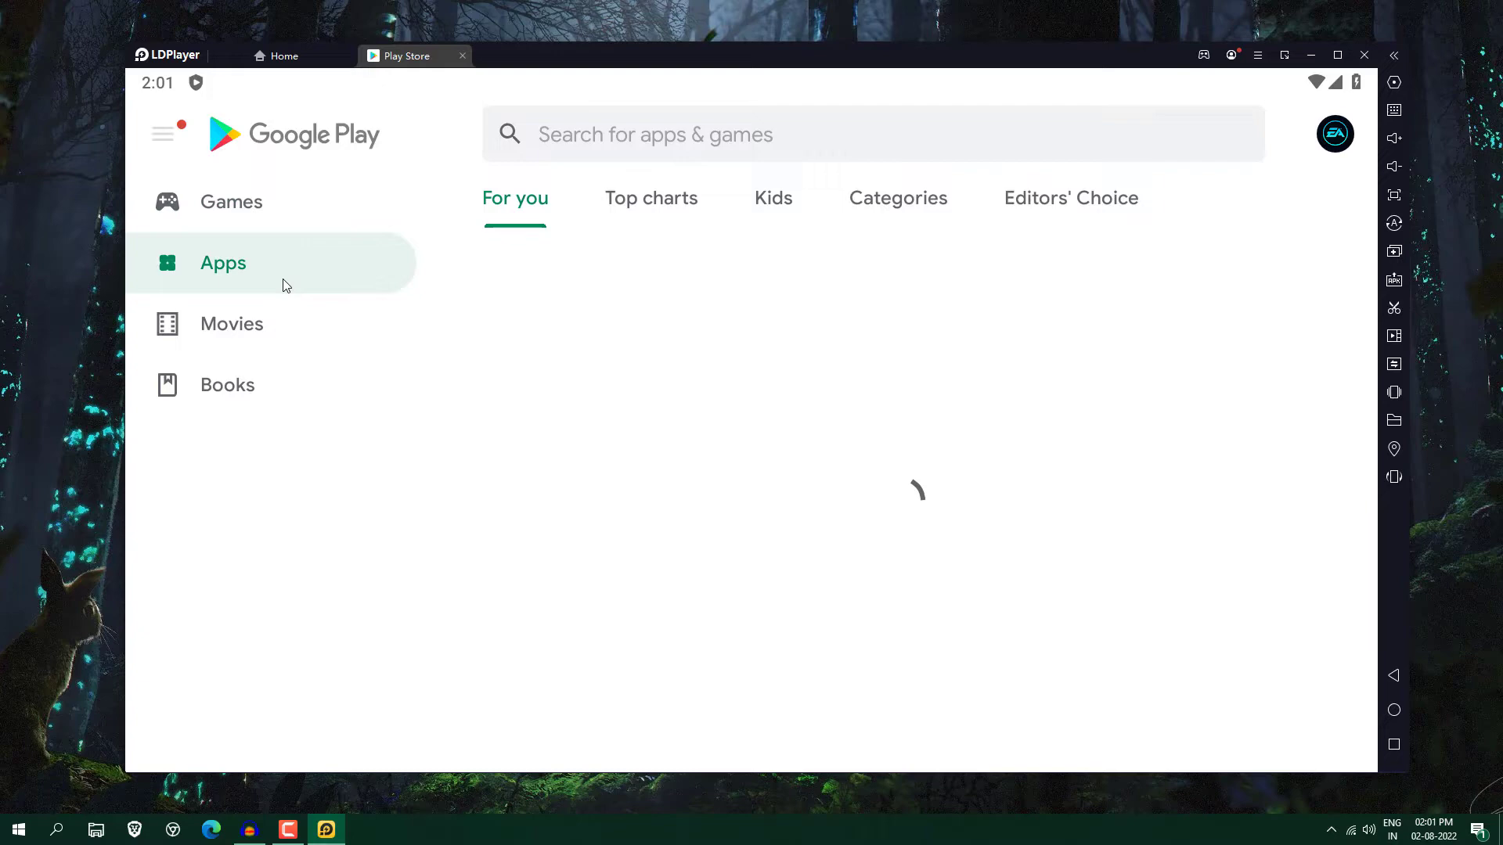
click(280, 347)
key(Escape)
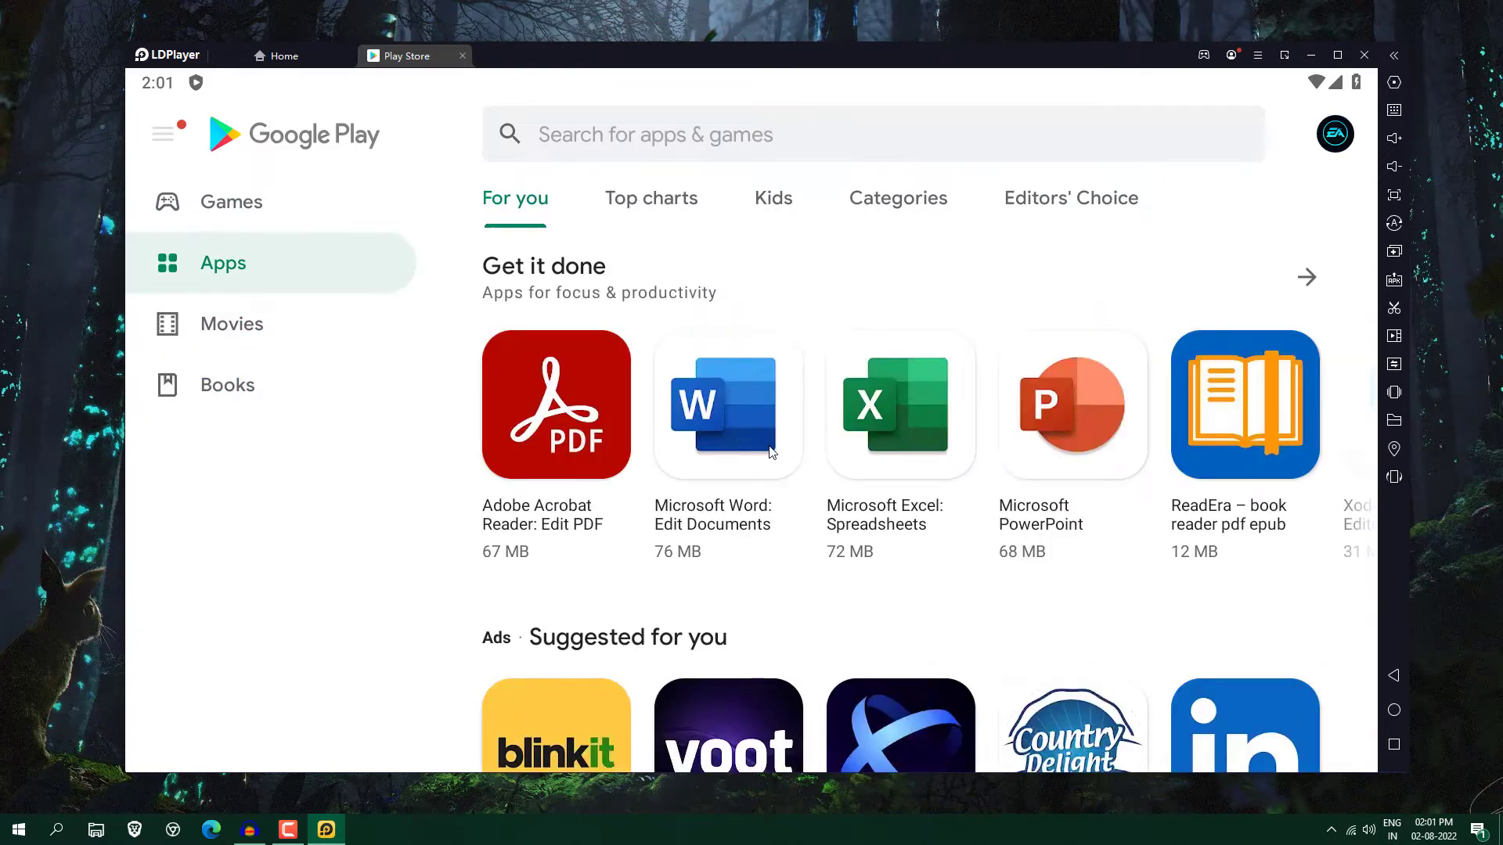
scroll(1038, 446, down, 3)
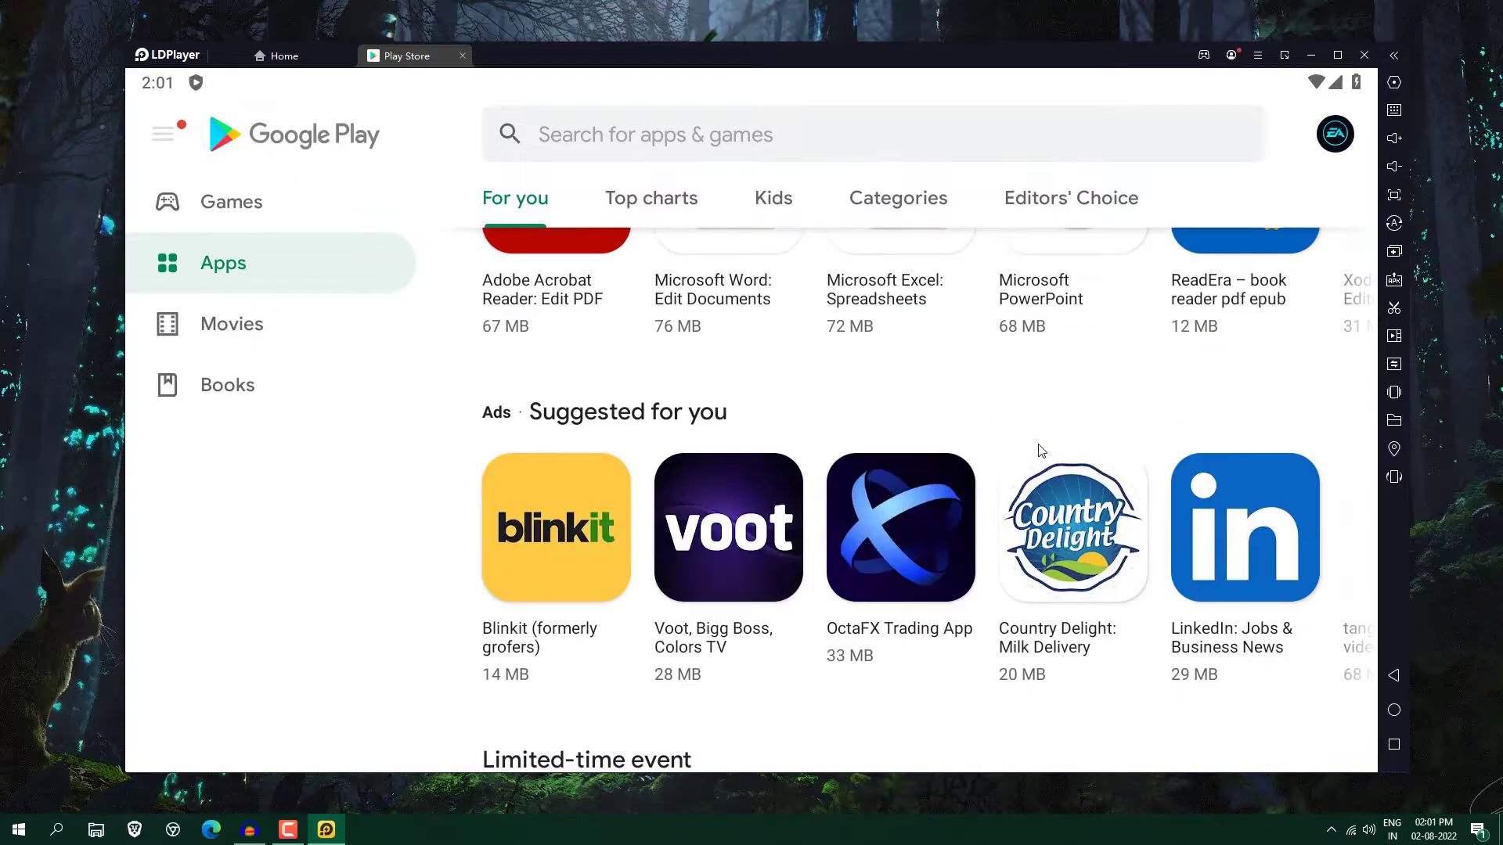
scroll(791, 552, down, 3)
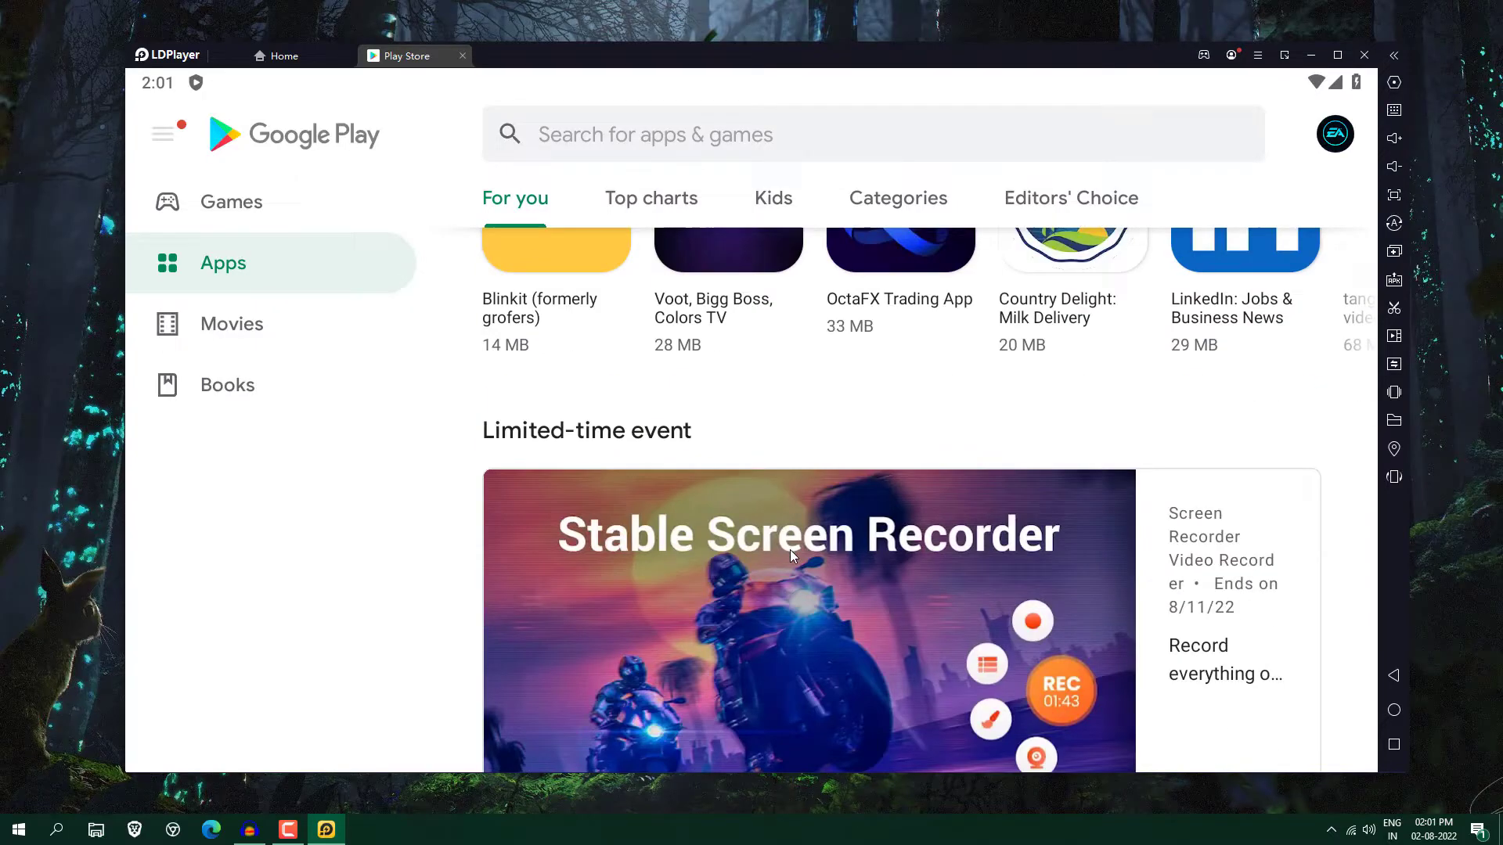
scroll(790, 552, up, 6)
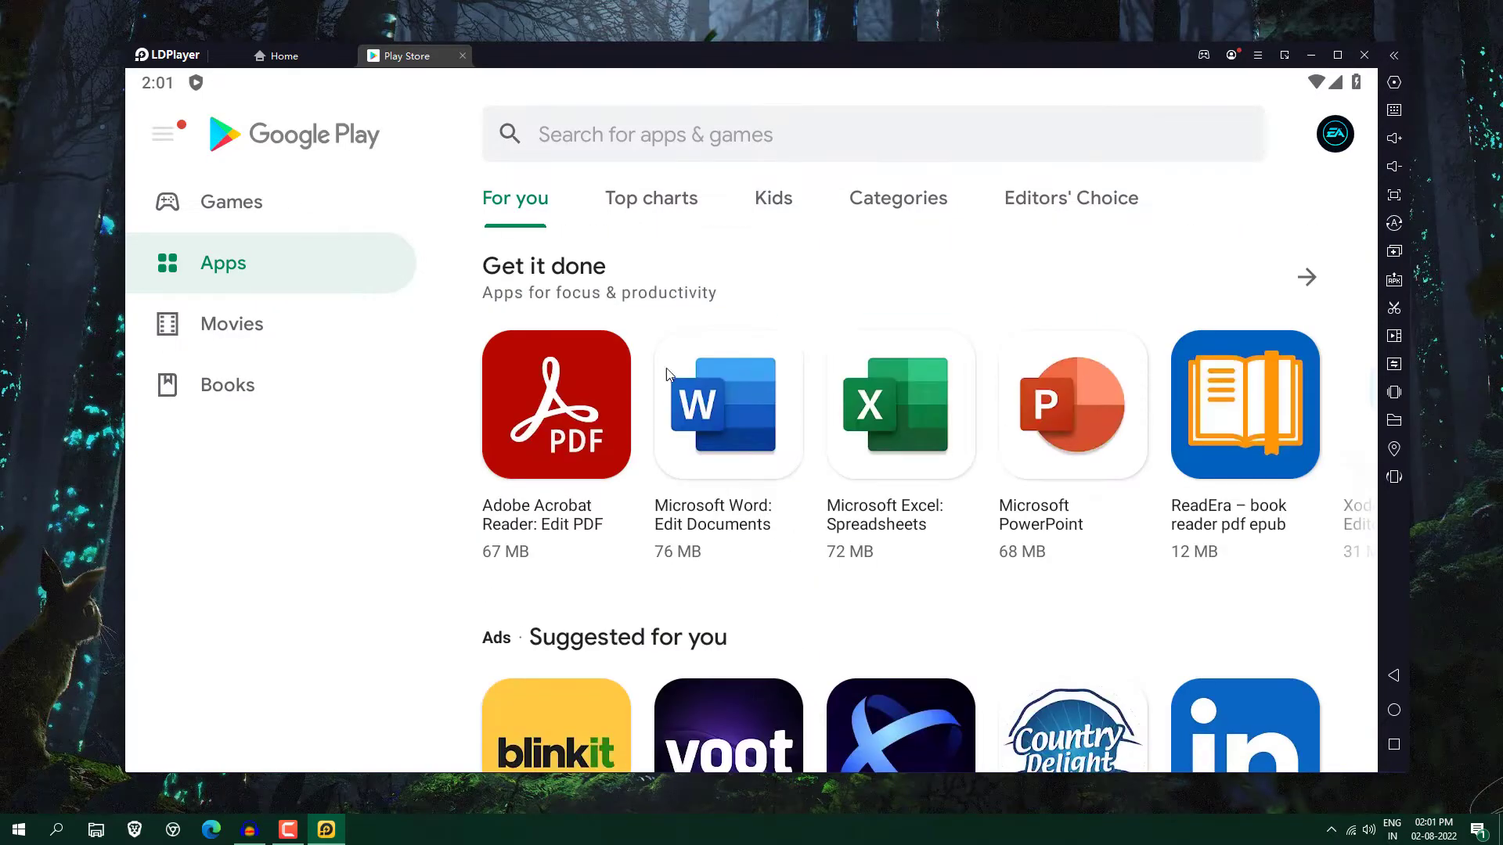
Step: Search the Play Store for "free fire" and install Garena Free Fire MAX
click(656, 140)
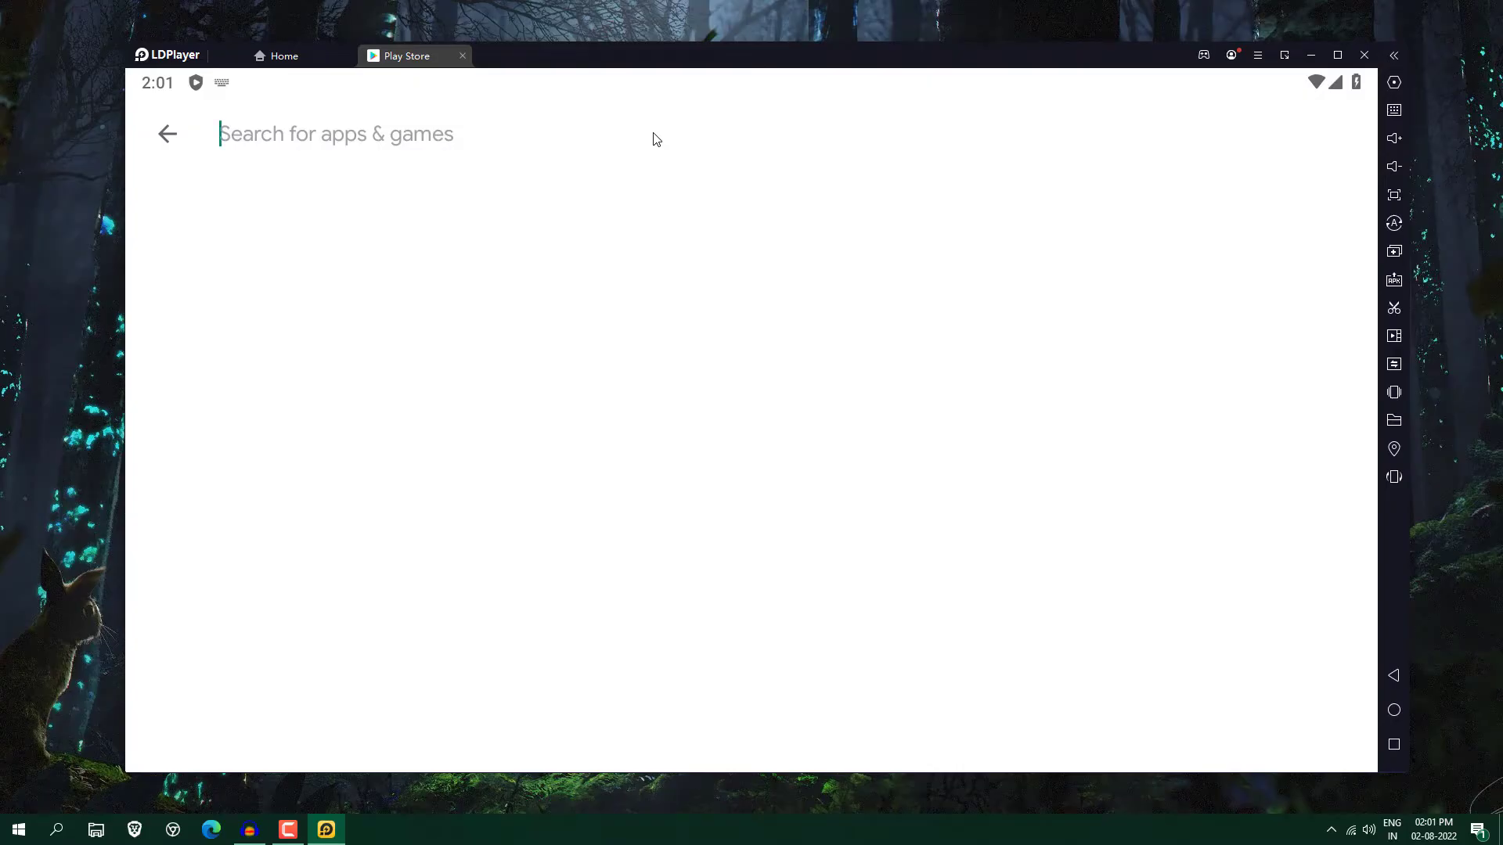
text(free fire)
key(Return)
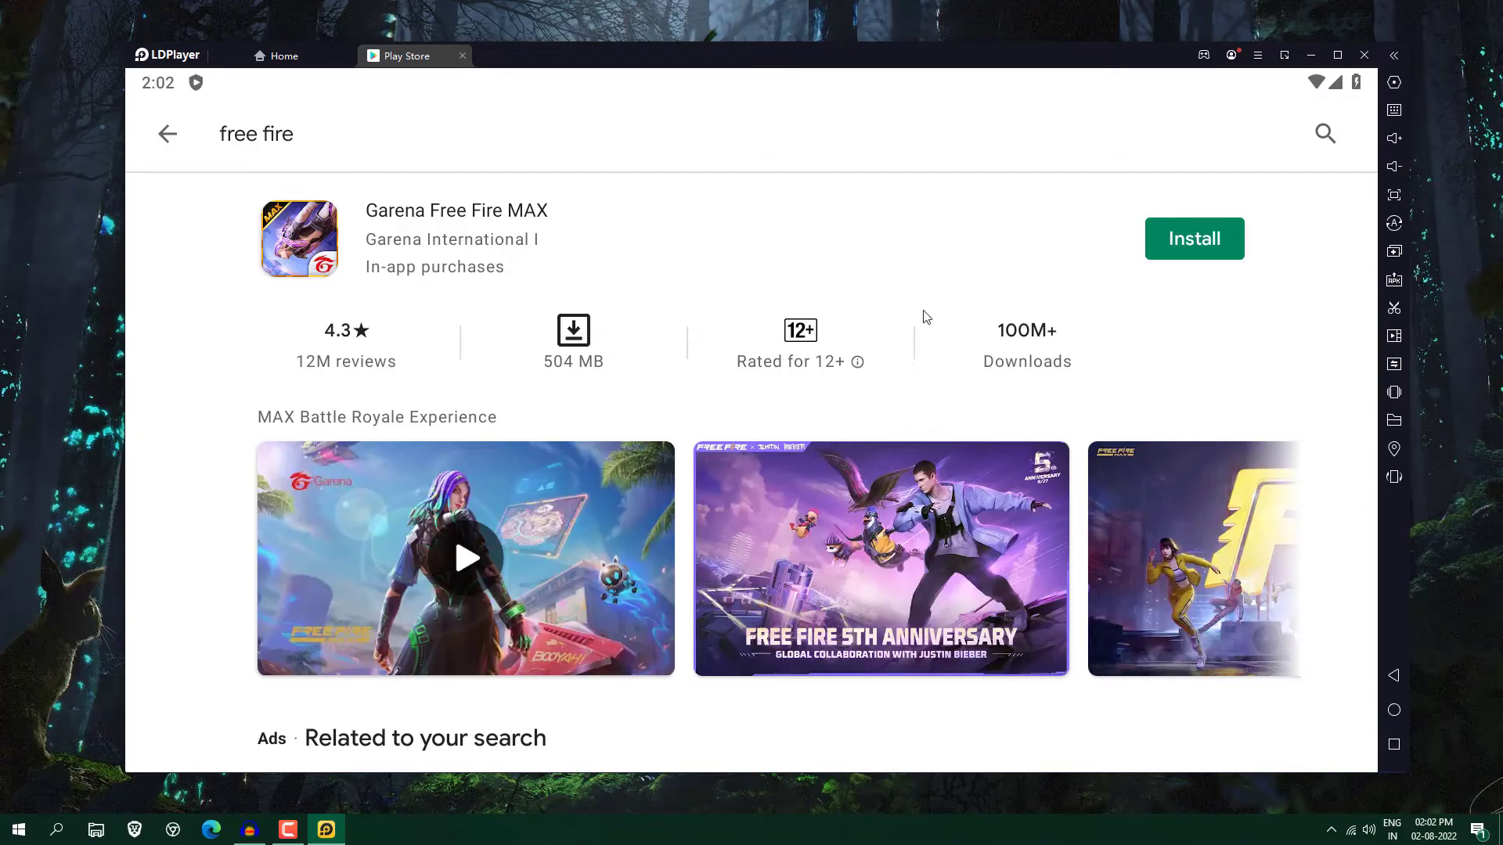
click(1184, 243)
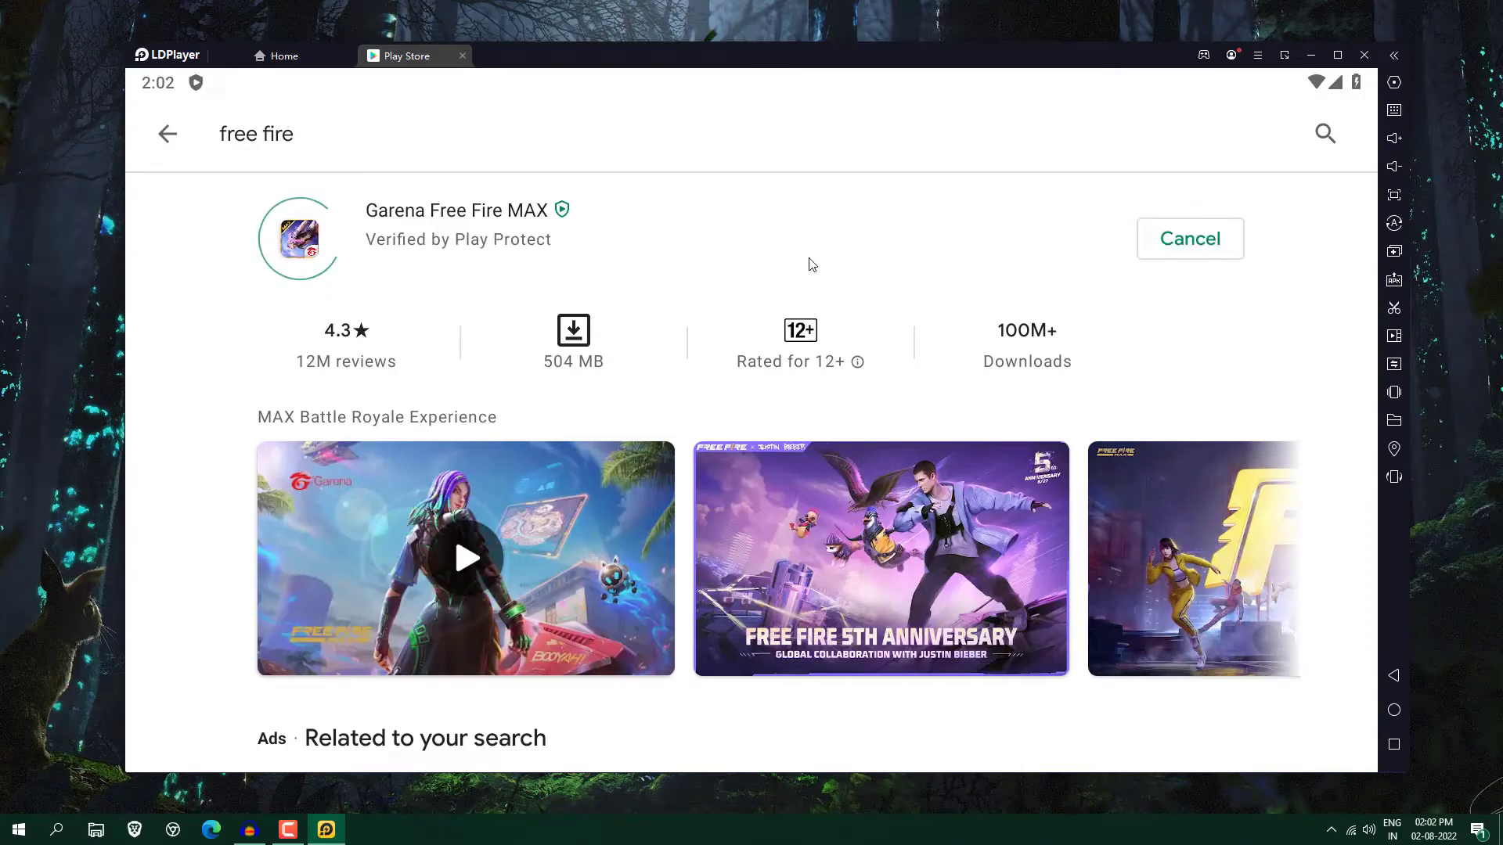
Step: Return to the Play Store's Apps section and look through the top free apps chart
click(166, 136)
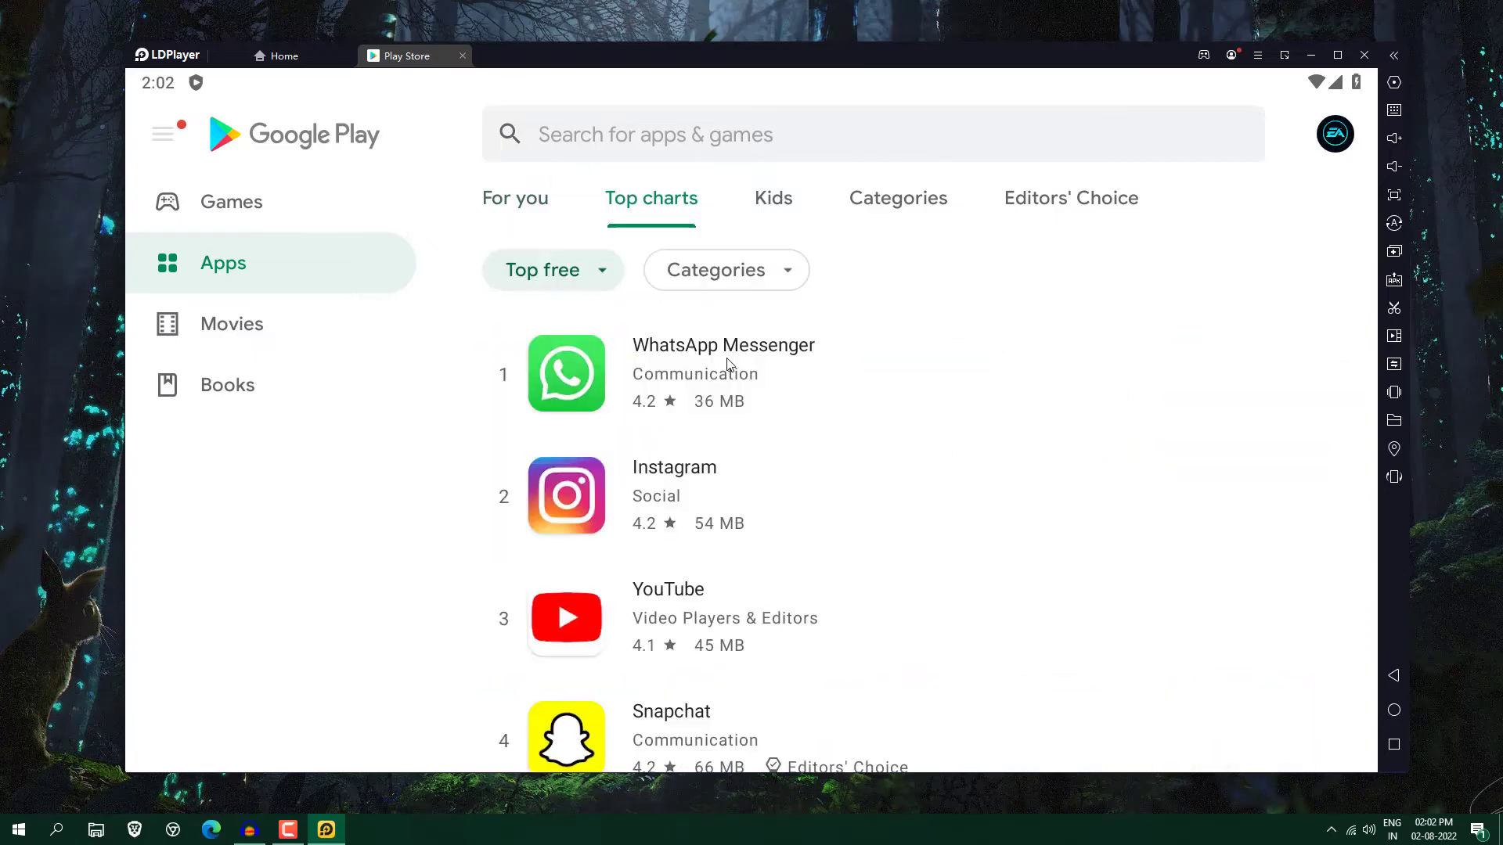
scroll(727, 364, down, 1)
scroll(710, 447, down, 1)
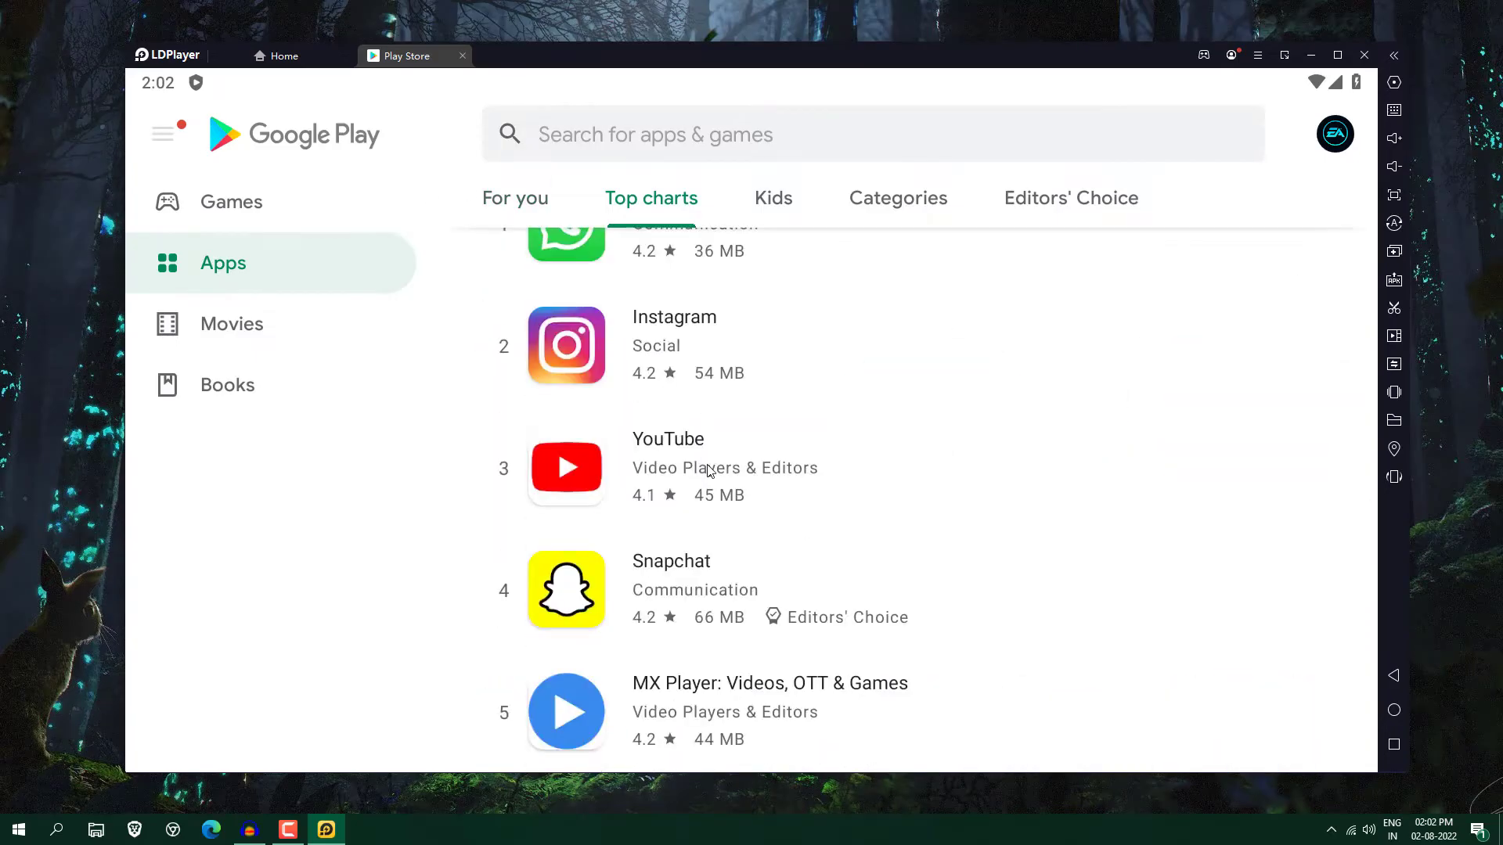
scroll(719, 536, down, 4)
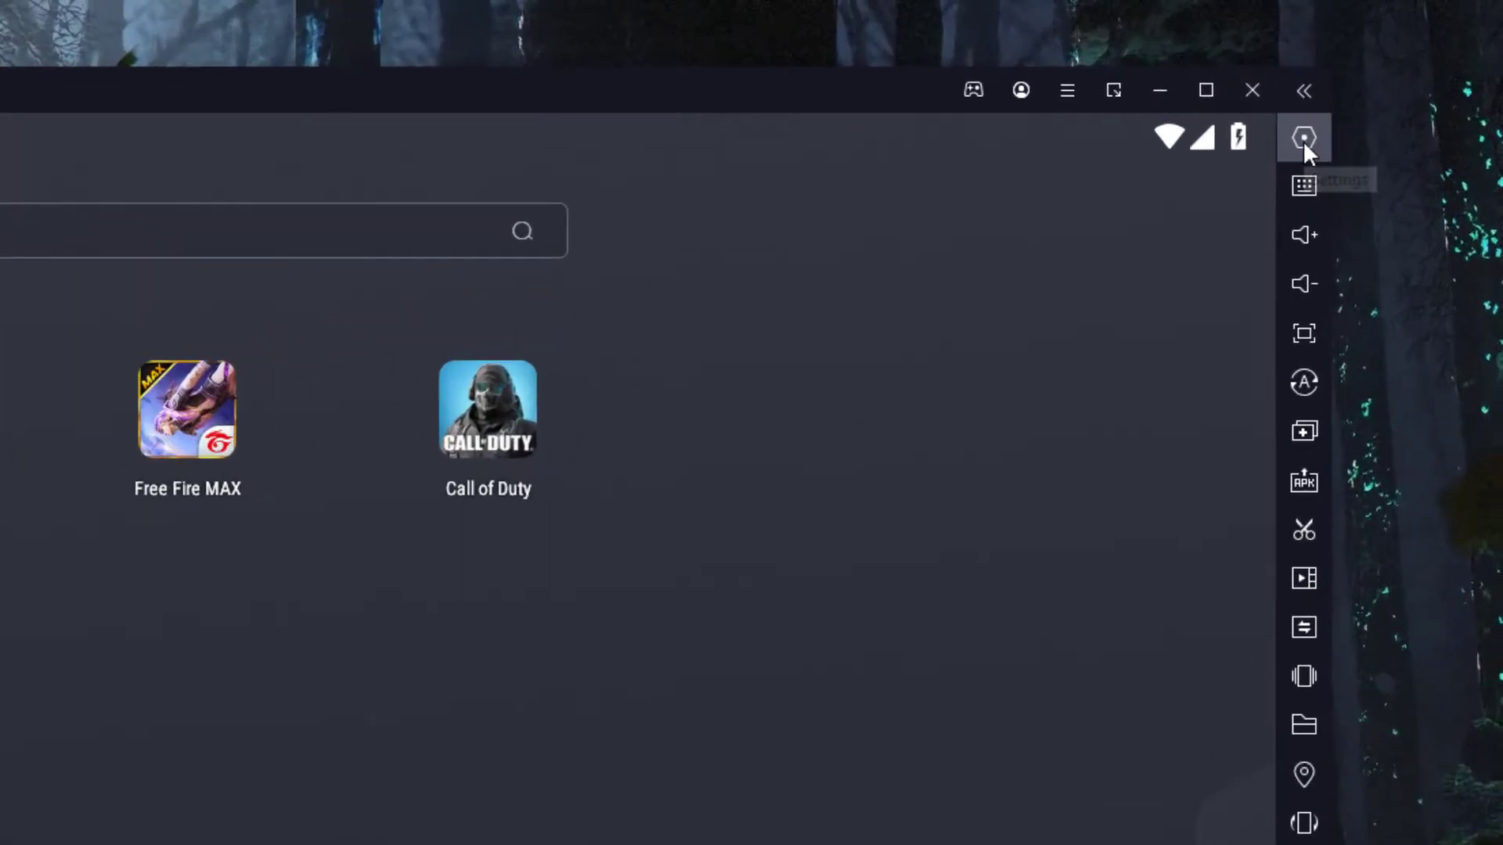
Step: Open the emulator settings and set the tablet resolution to 1920x1080 (dpi 280) with 4 CPU cores
click(1389, 79)
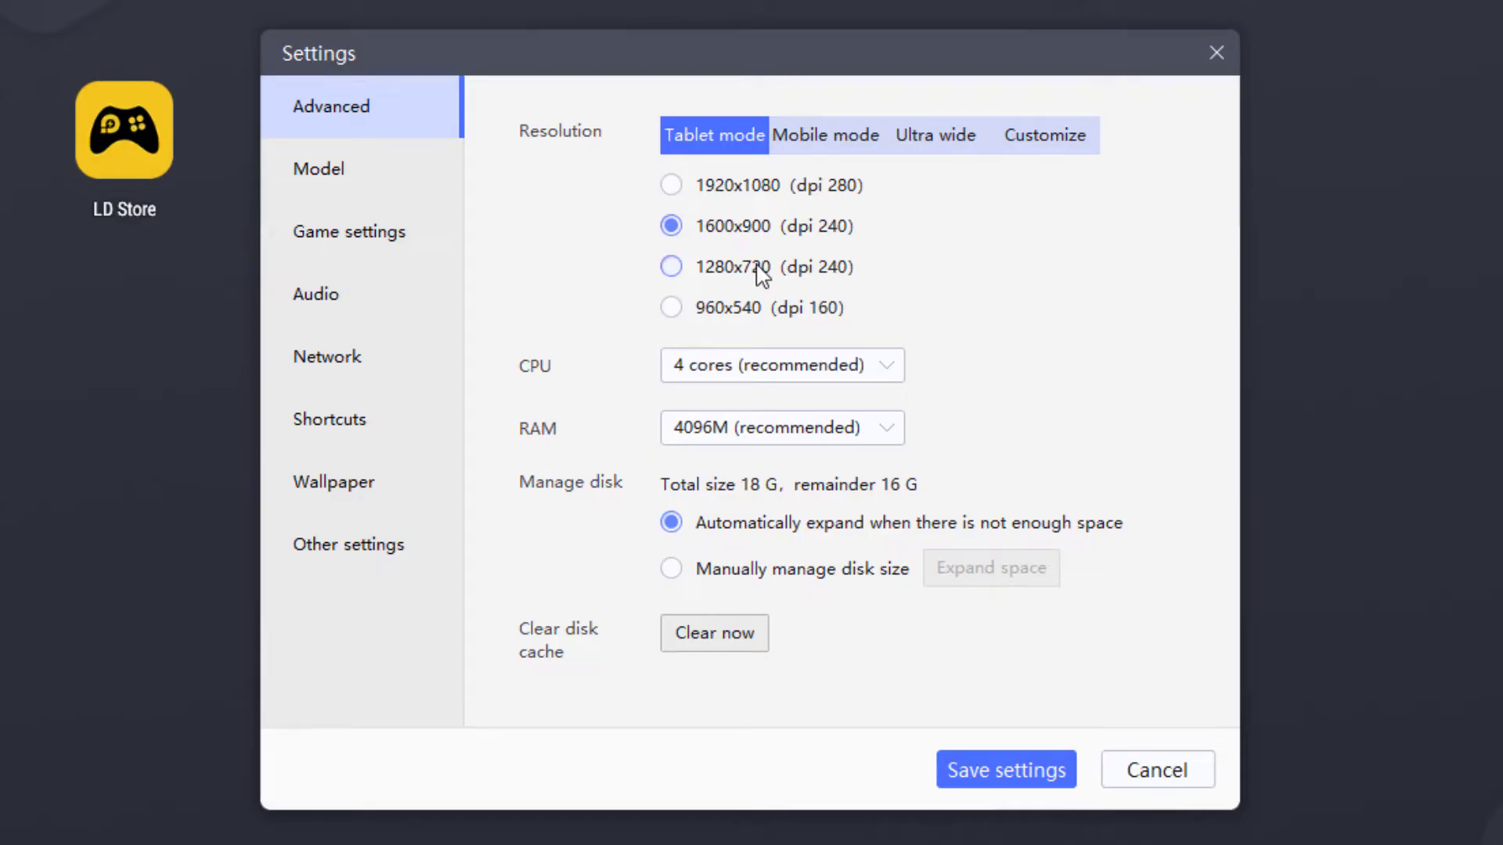
click(743, 188)
click(748, 369)
click(738, 528)
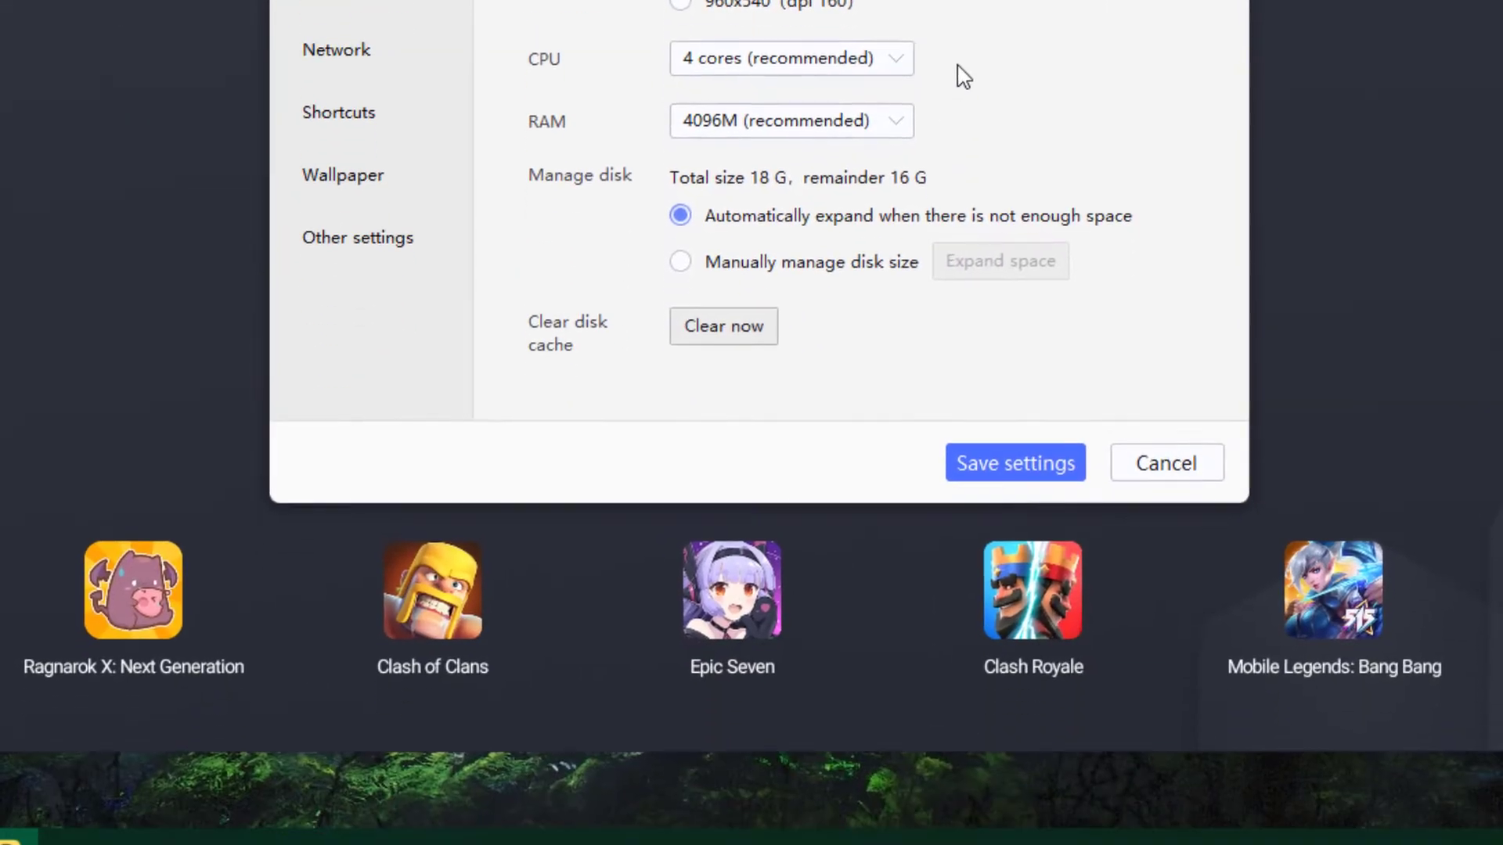
Step: Check the processor's core count in the Windows Task Manager's performance data, and close Task Manager
right_click(627, 820)
click(676, 692)
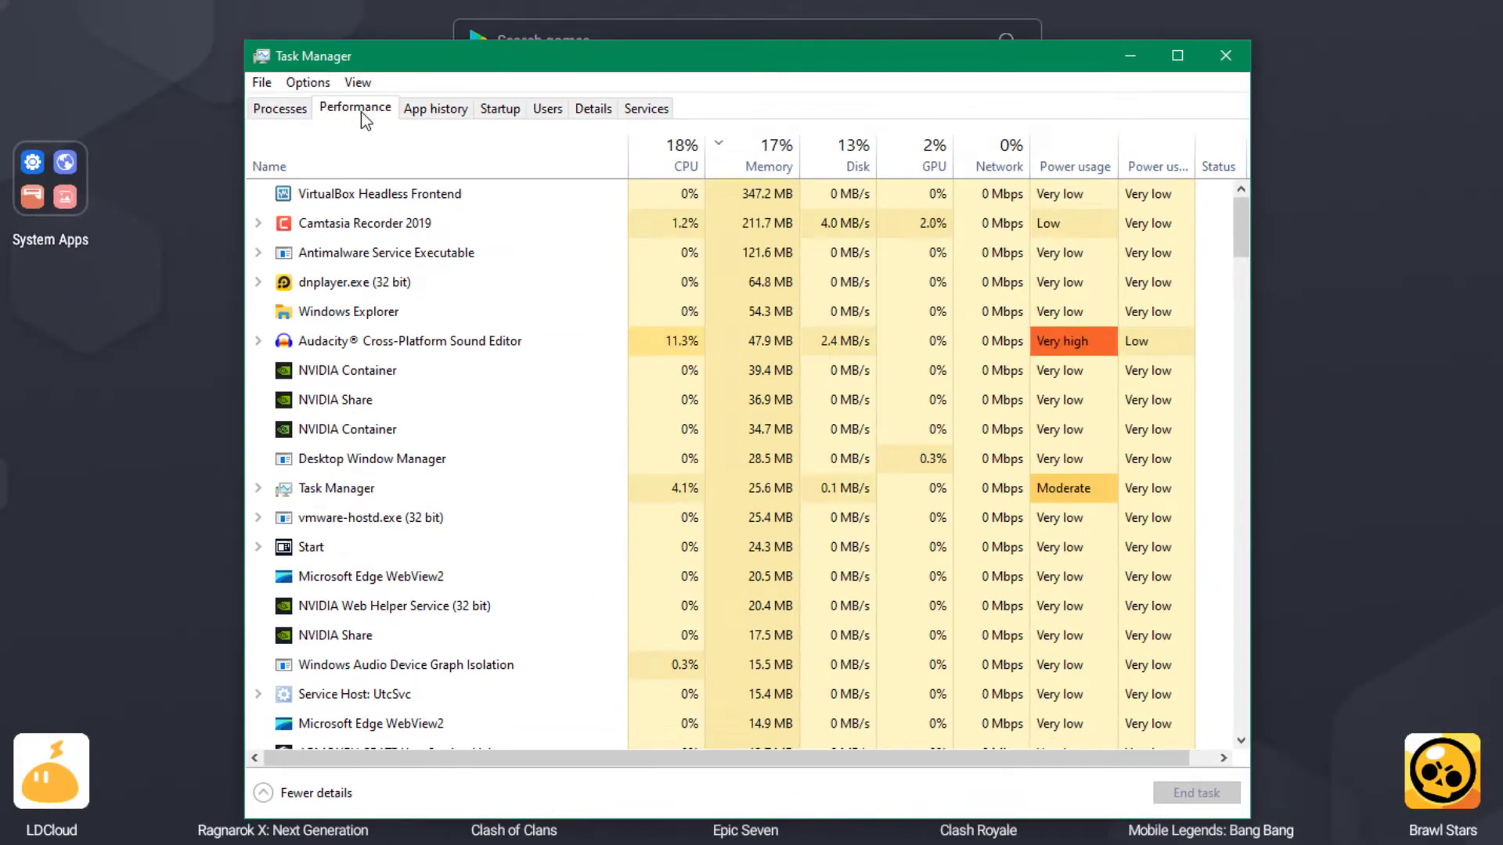
click(360, 112)
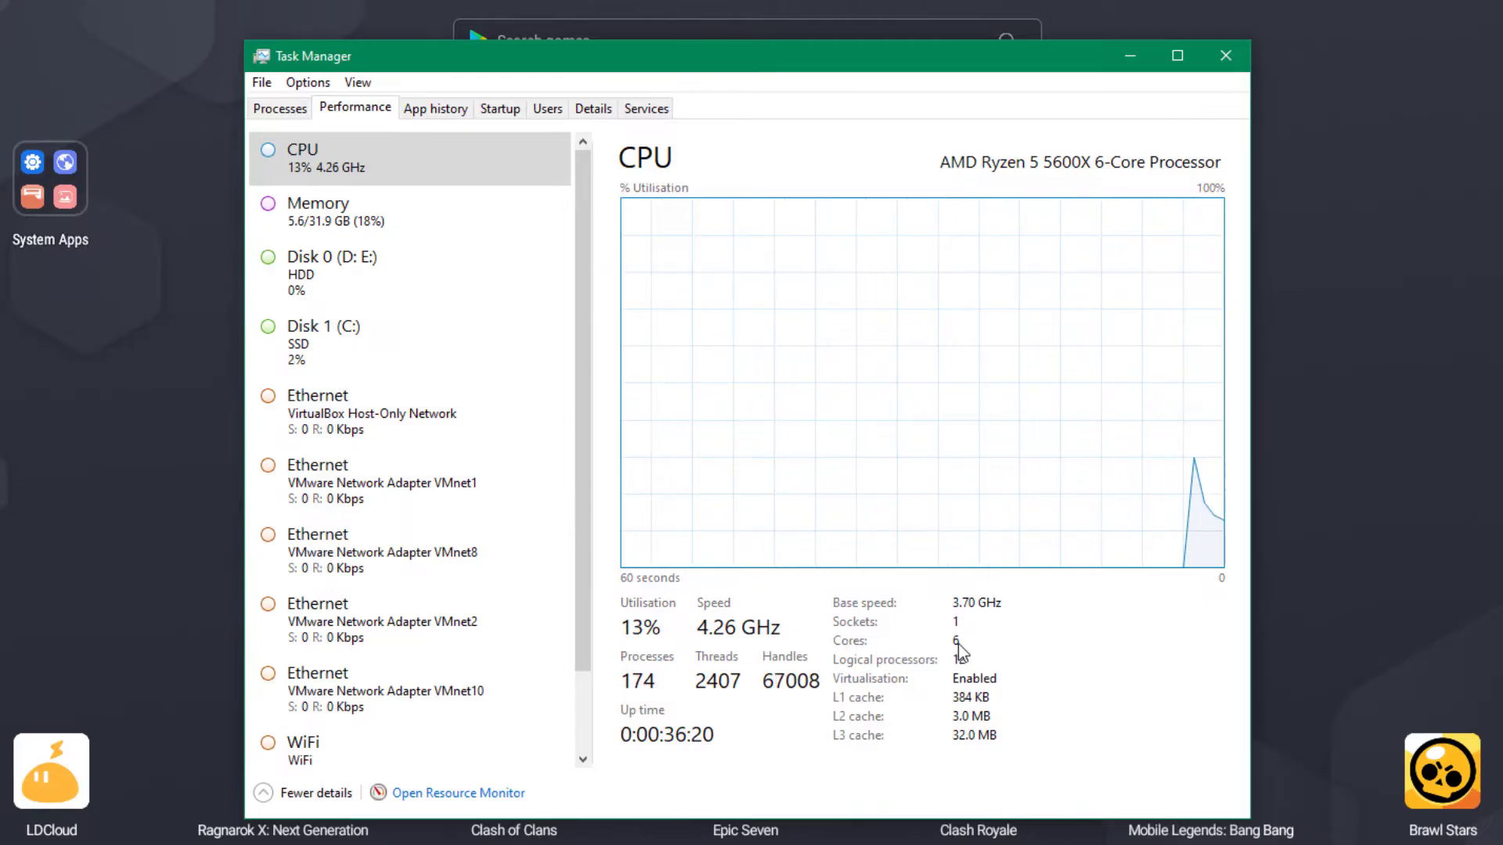
click(1226, 56)
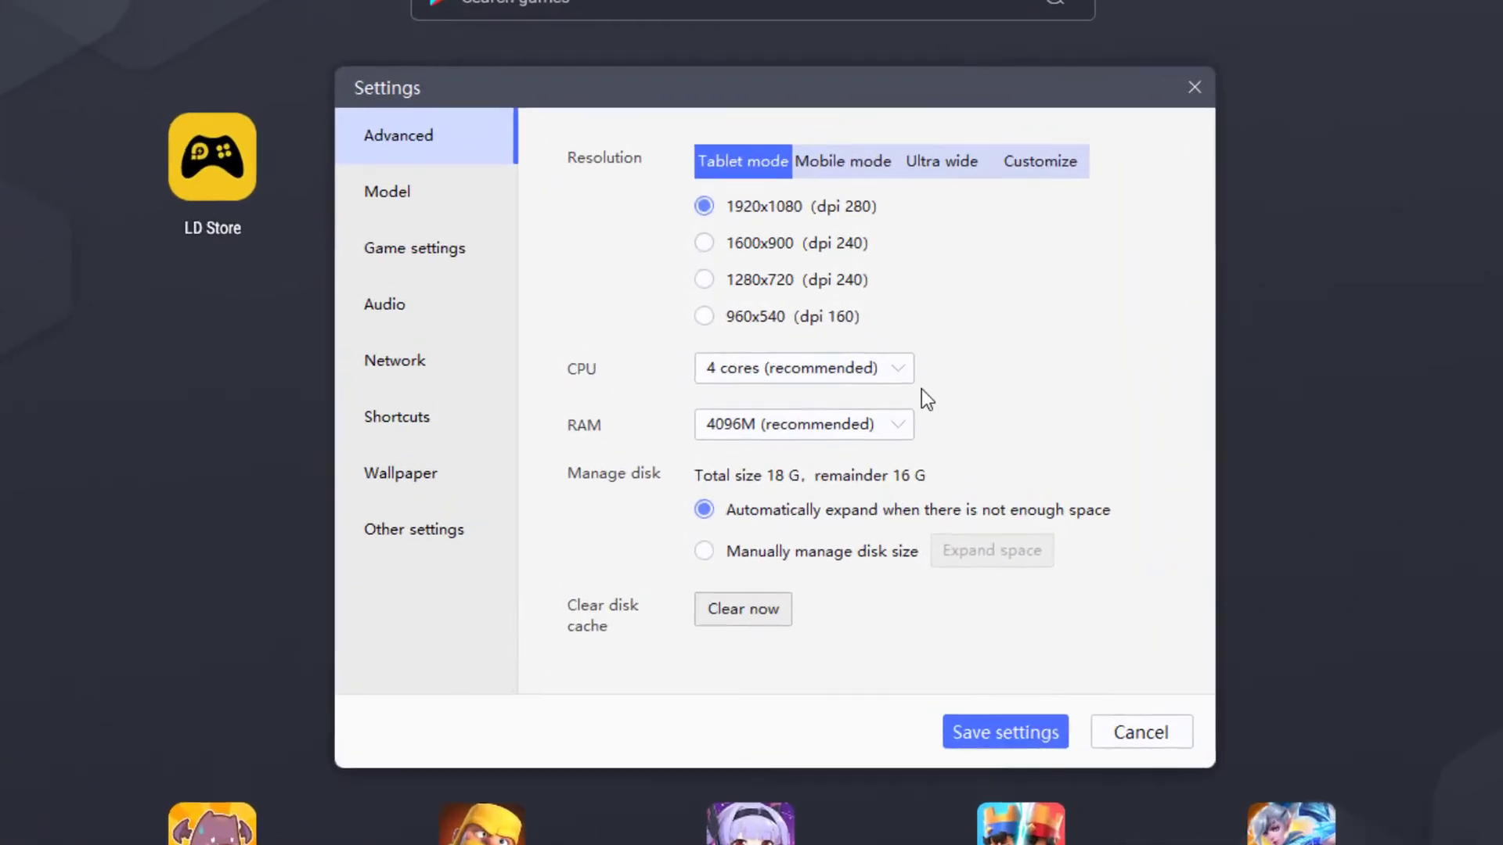
Step: Allocate 4 cores (recommended) and 8192M of RAM to the emulator
click(901, 379)
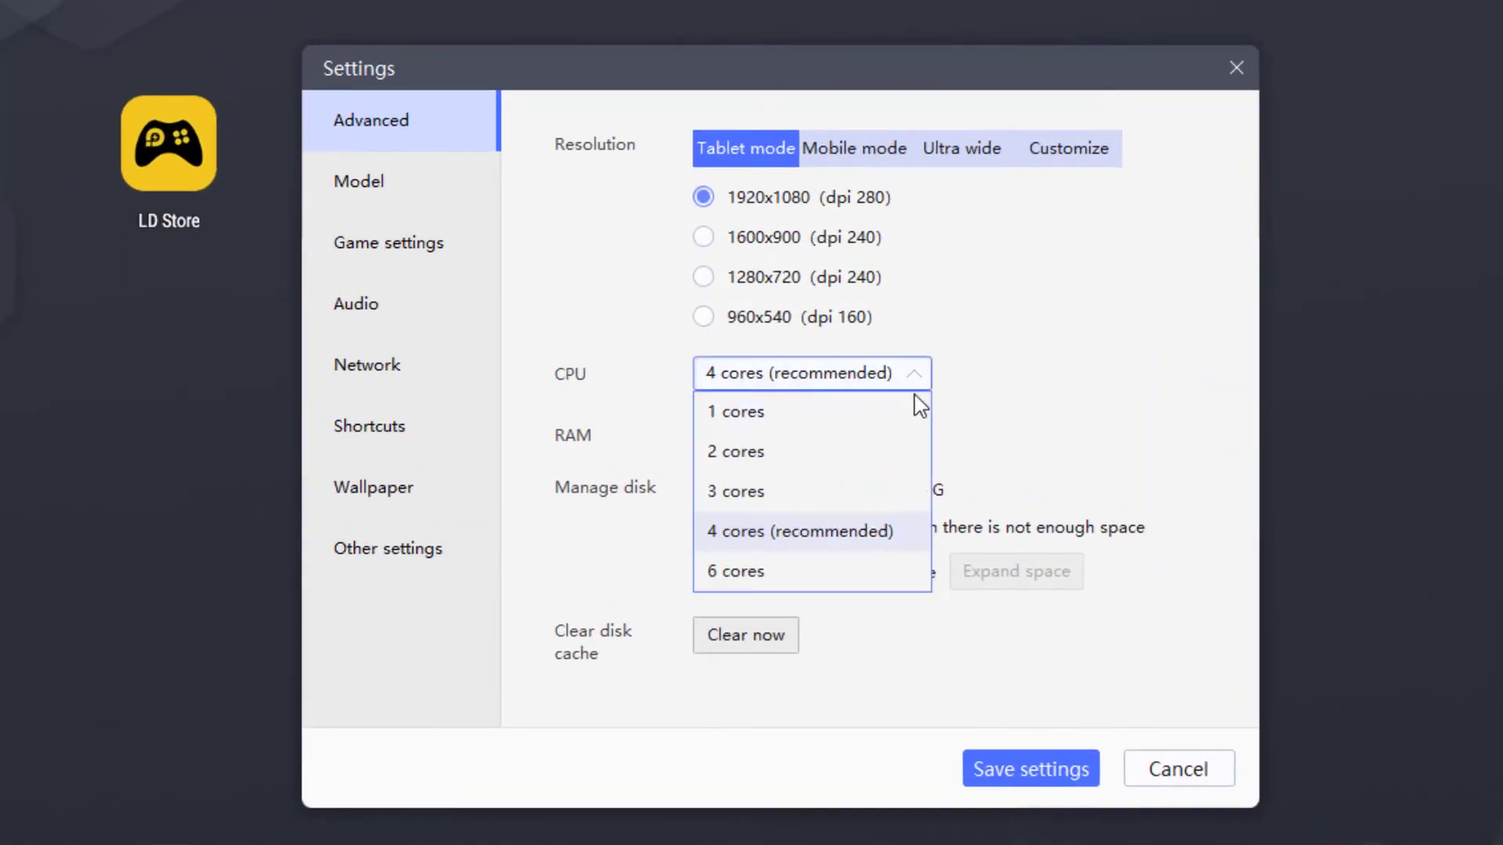
click(798, 536)
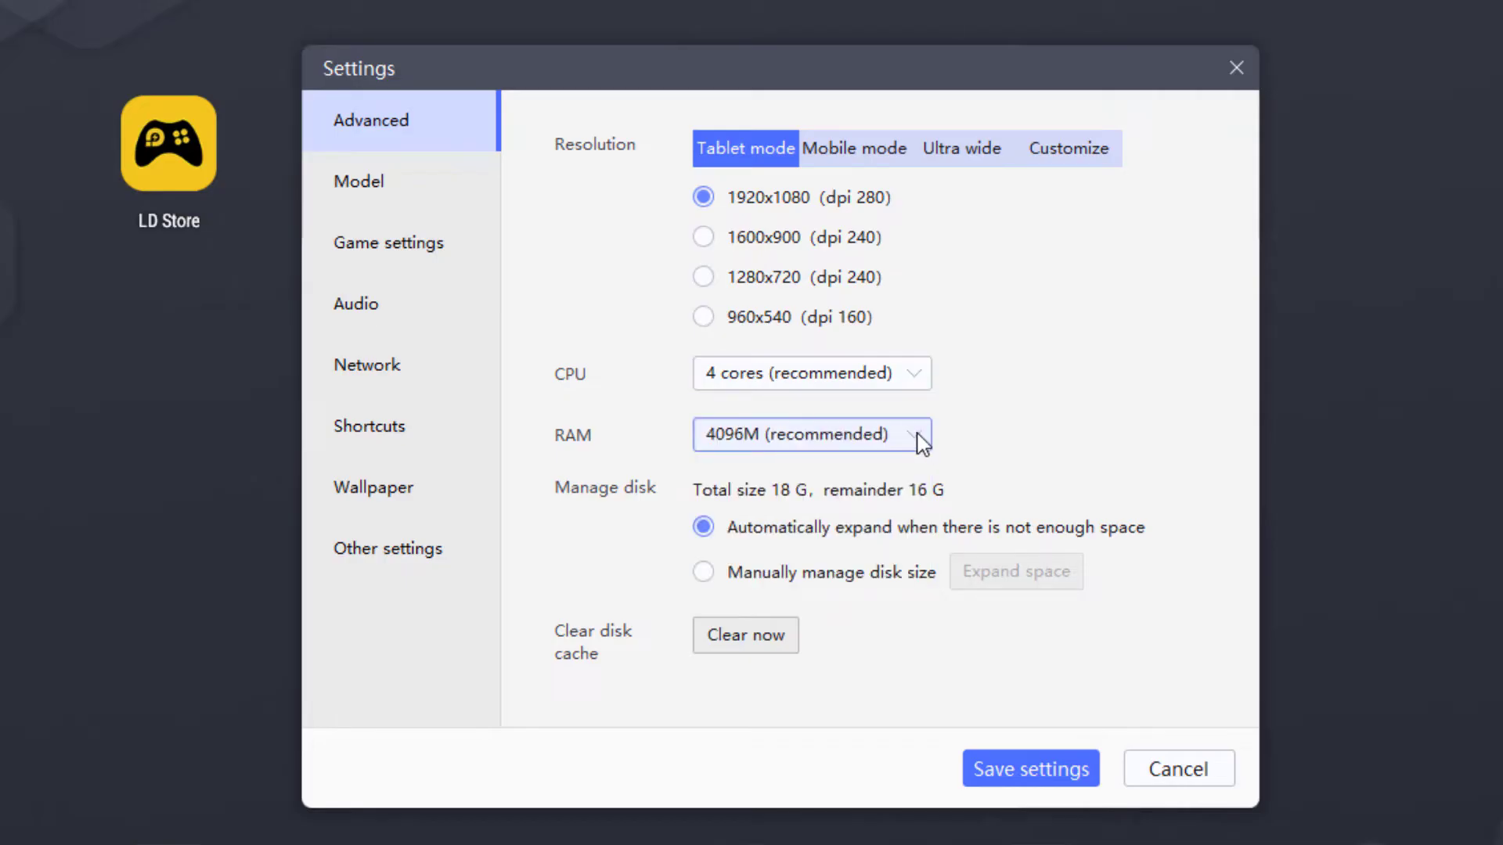
click(922, 443)
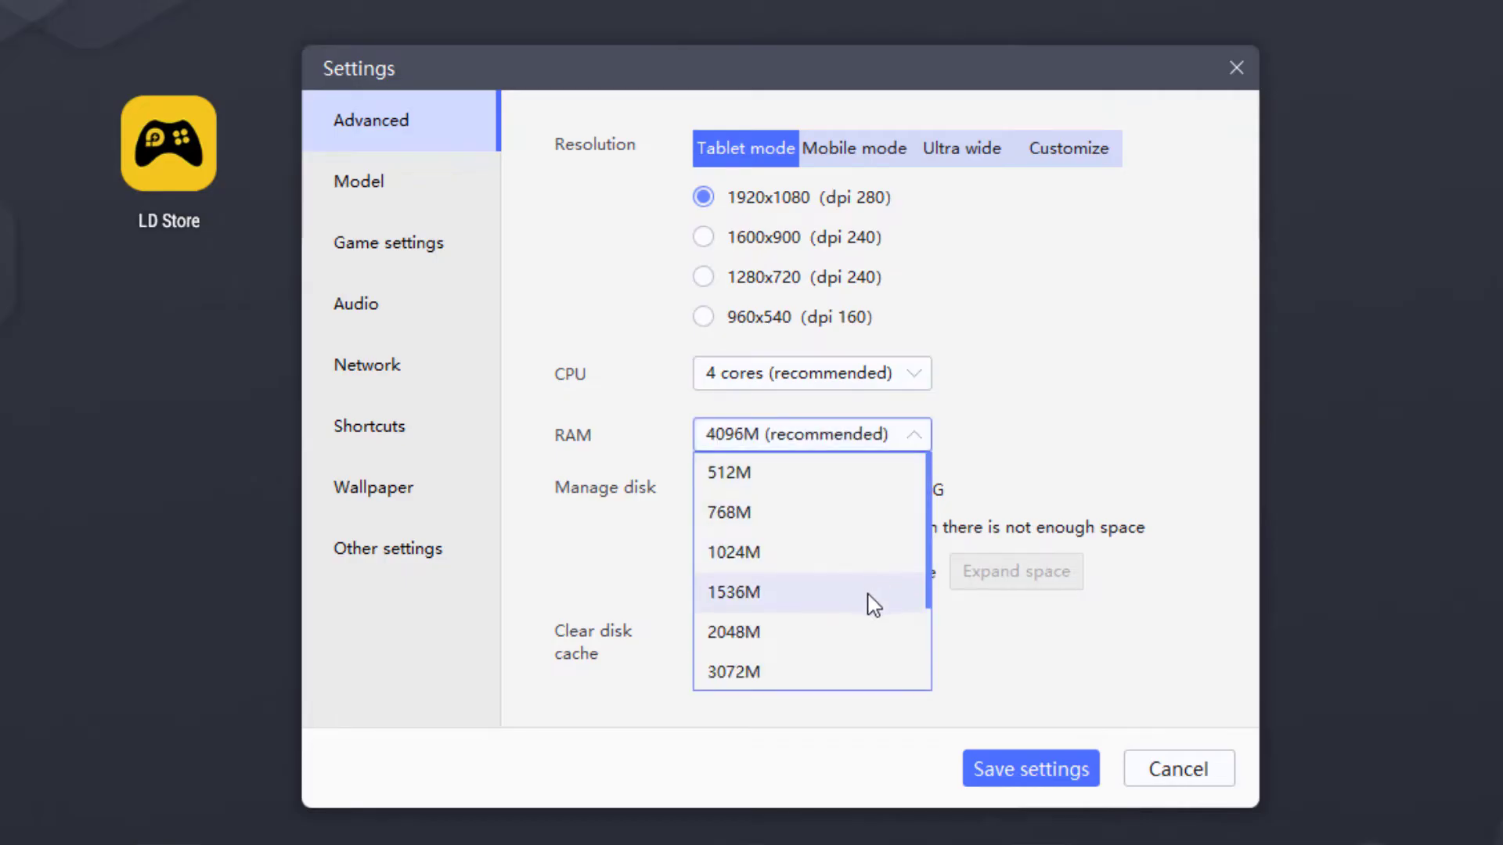
scroll(868, 595, down, 2)
scroll(869, 610, down, 1)
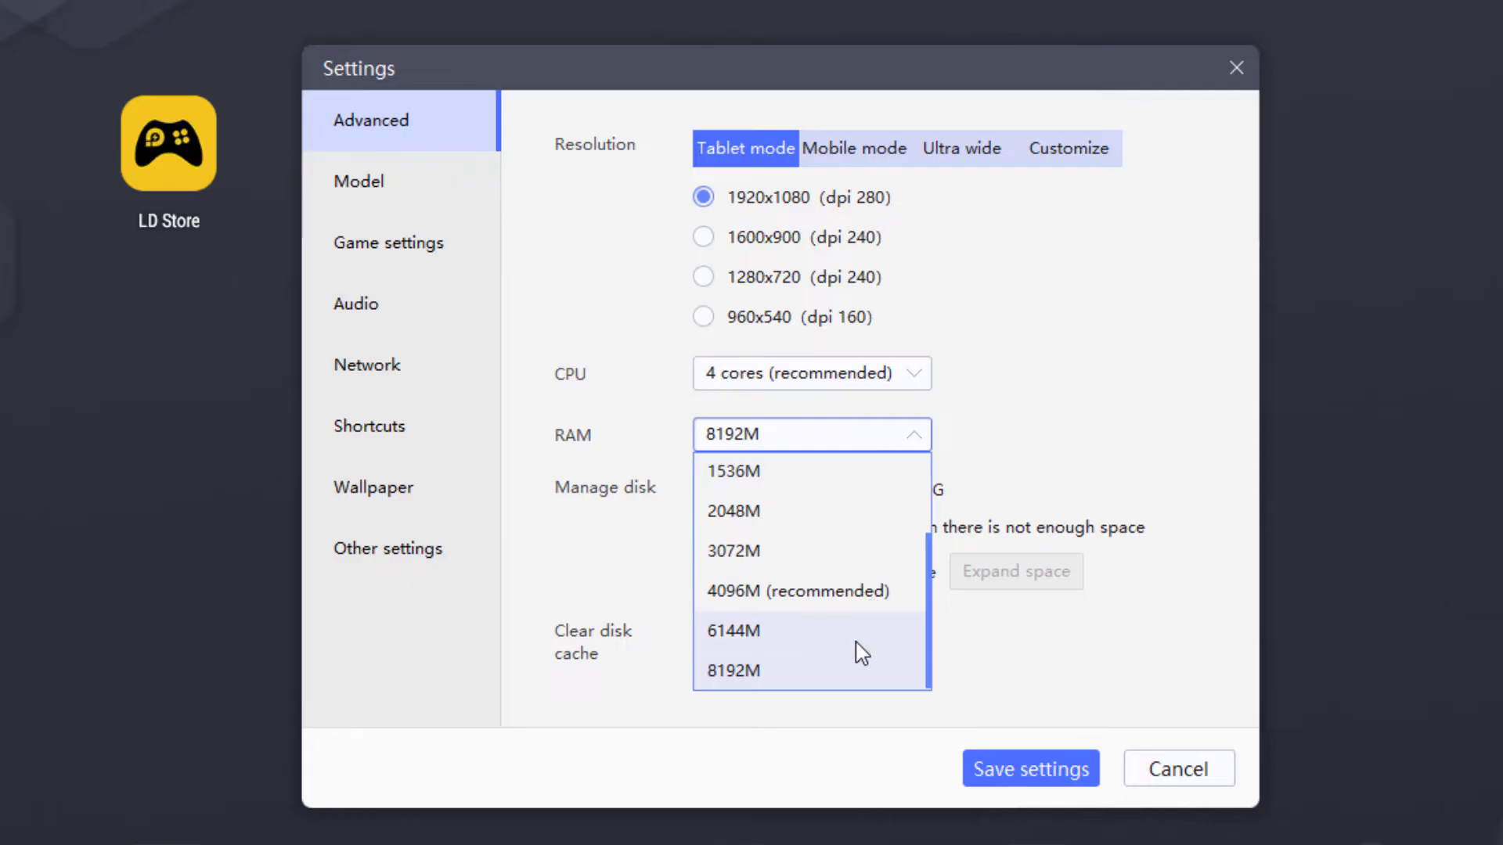
click(814, 674)
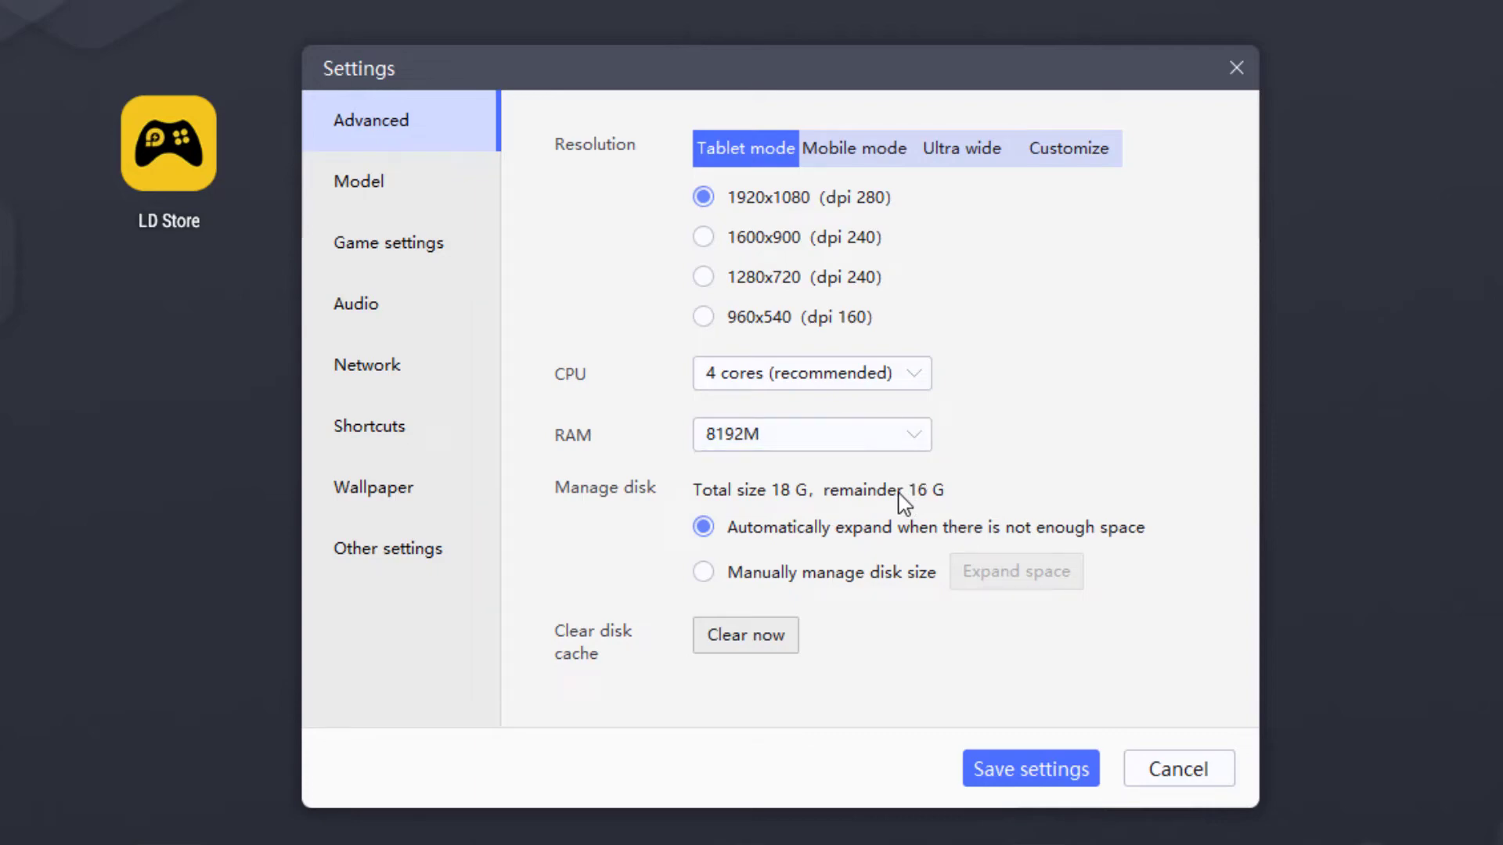
Step: Choose the High frame rate (120 FPS) model in the device model settings
click(423, 197)
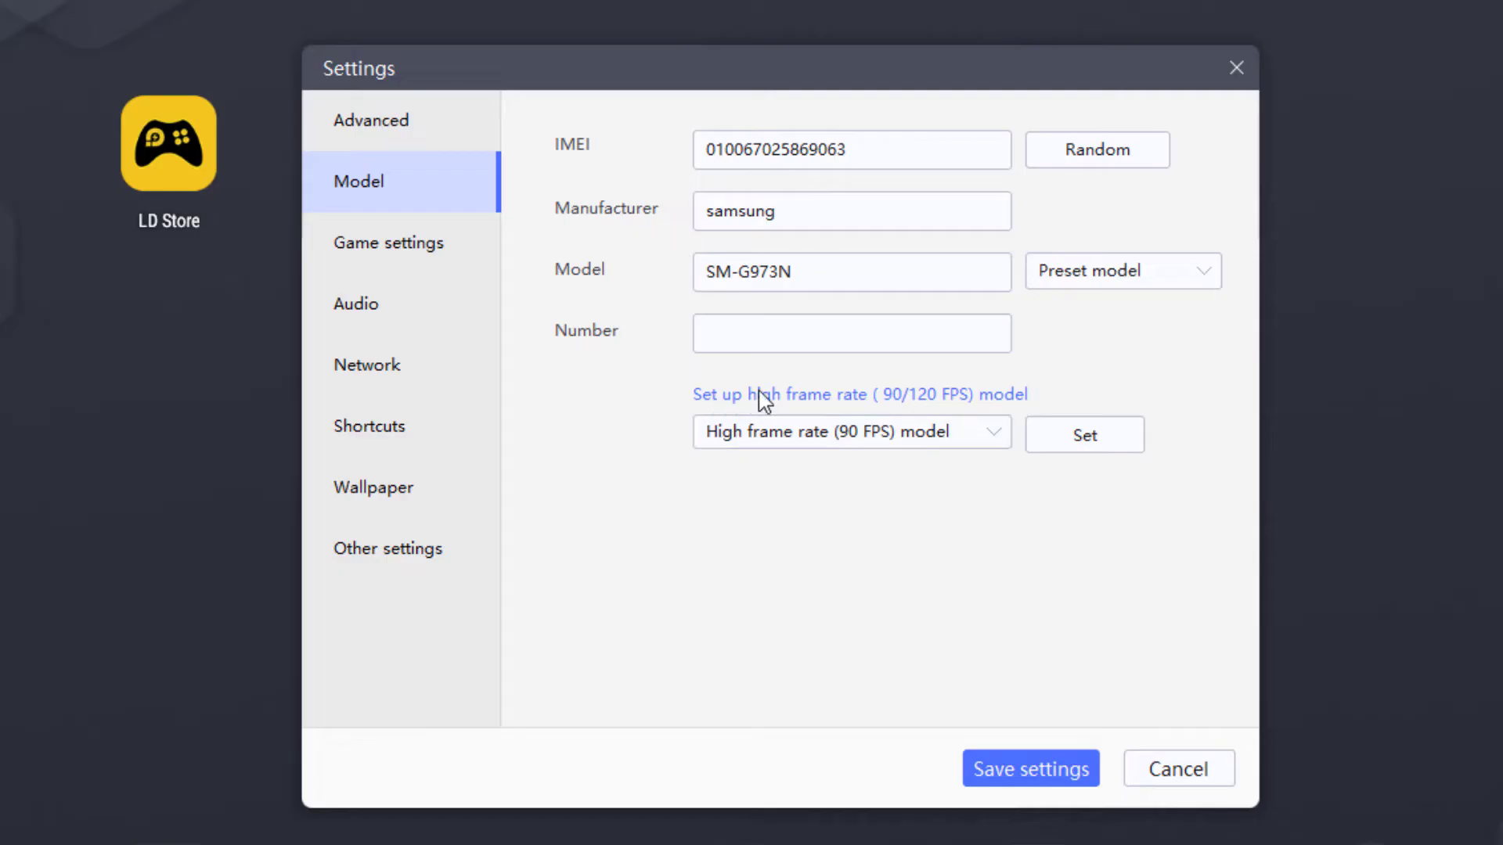
click(998, 438)
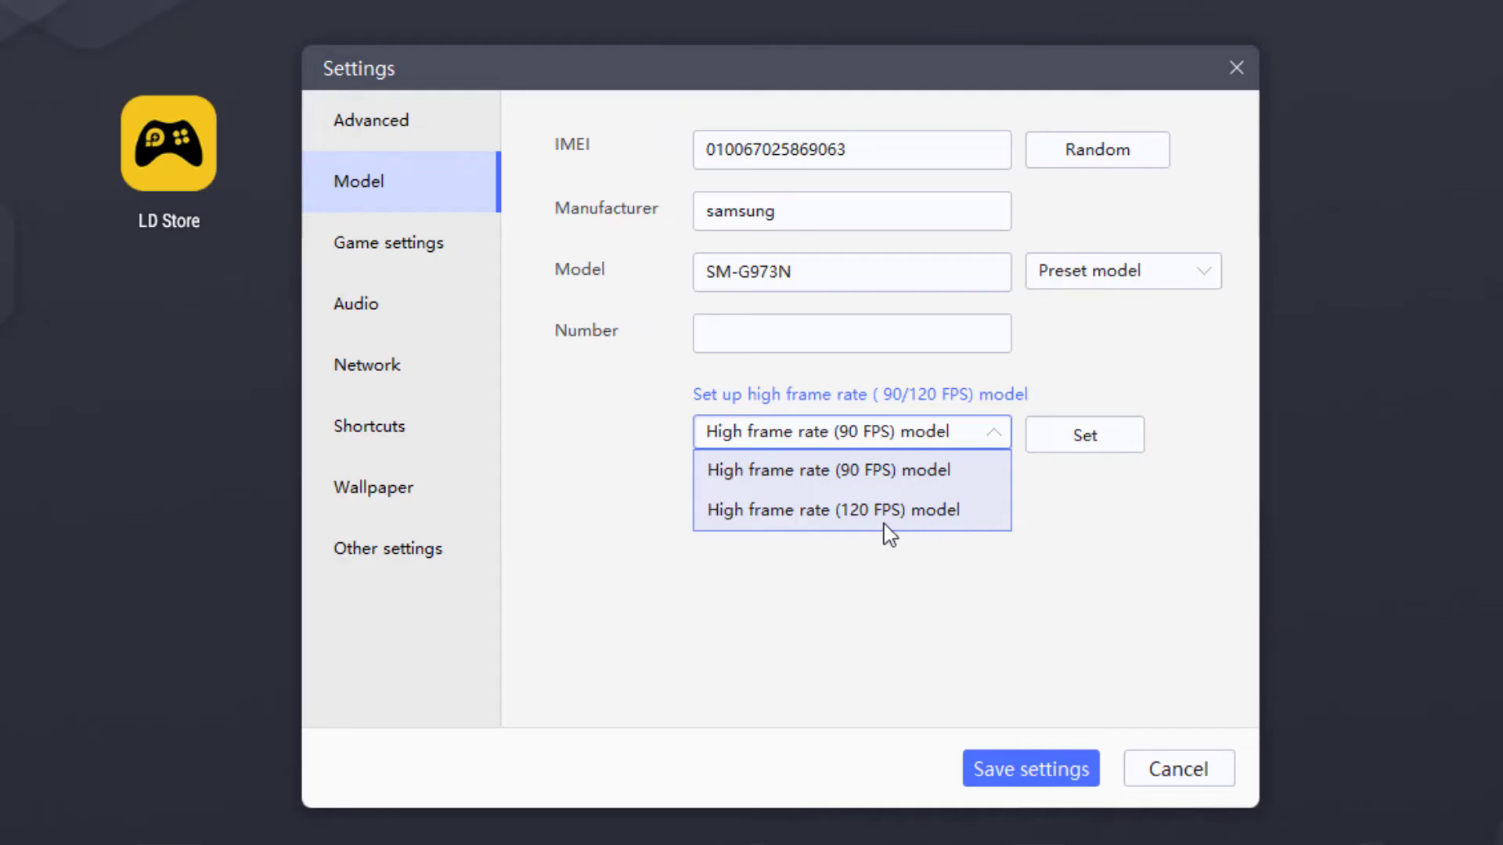
click(944, 514)
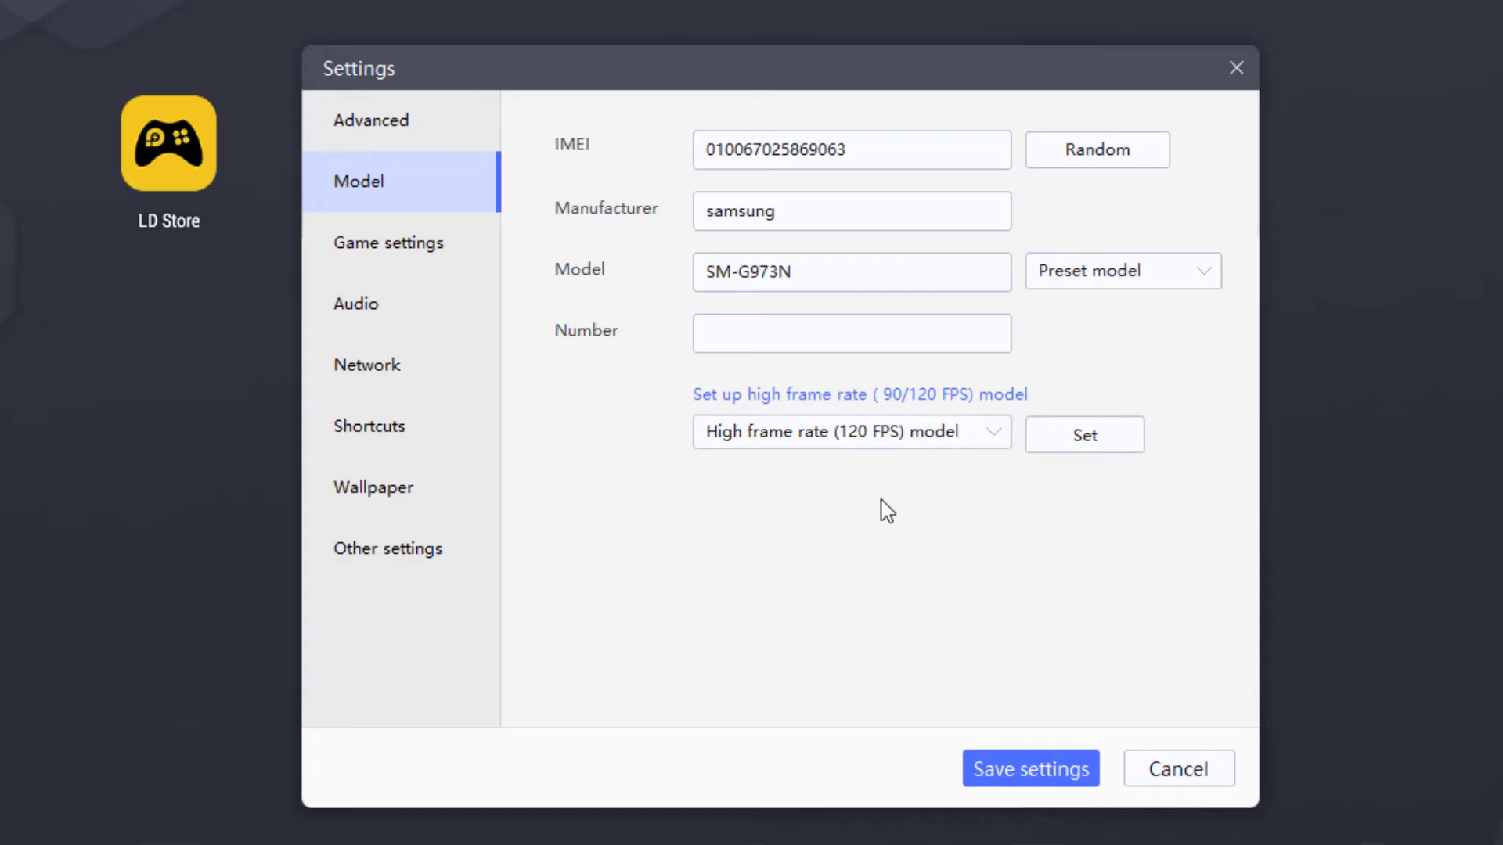
Step: Set the game frame rate to 144 FPS with high frame rate enabled
click(443, 262)
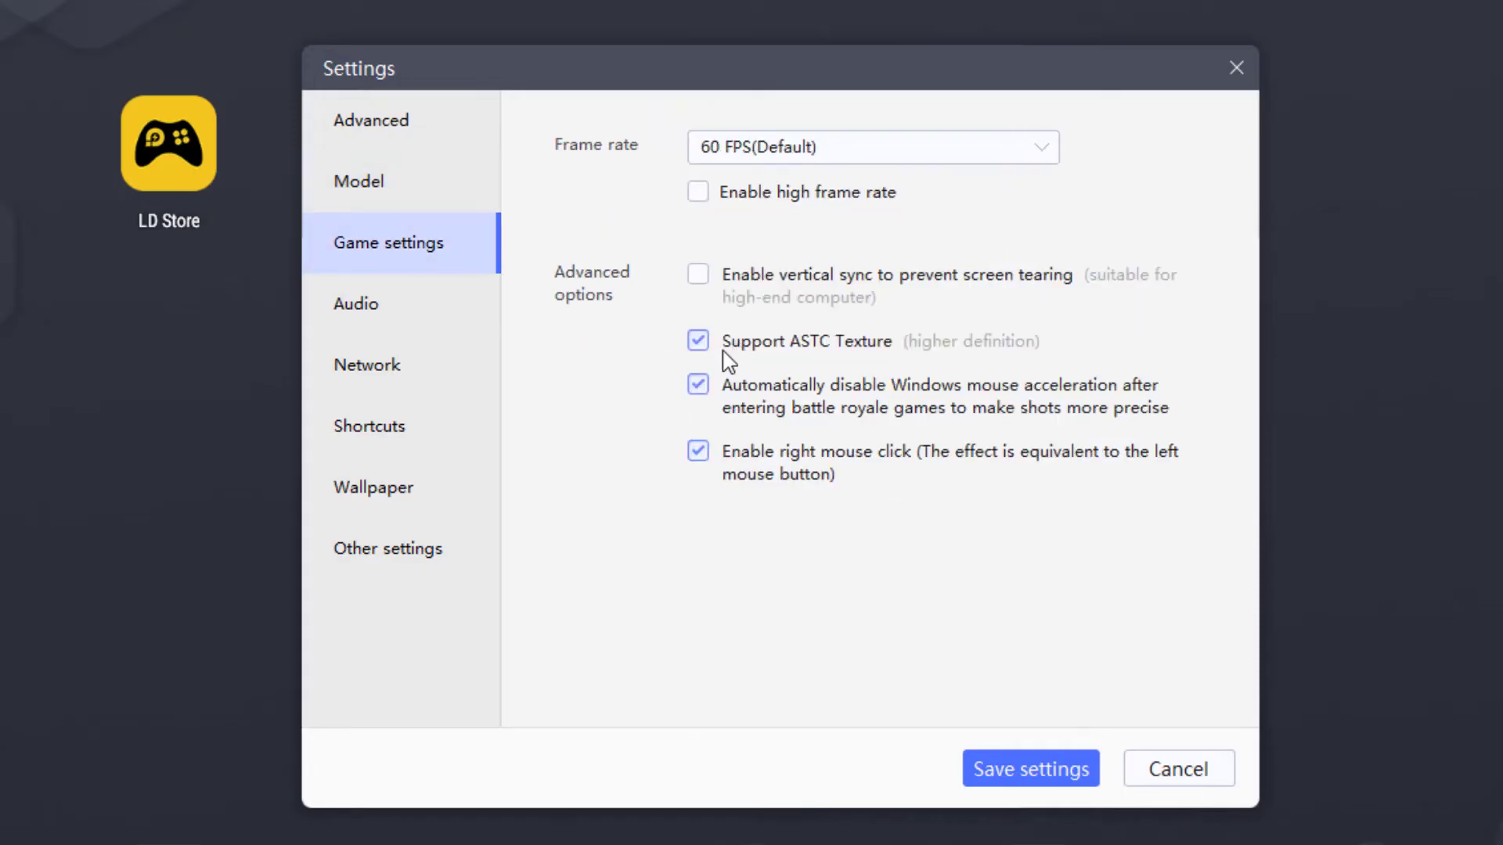
click(789, 156)
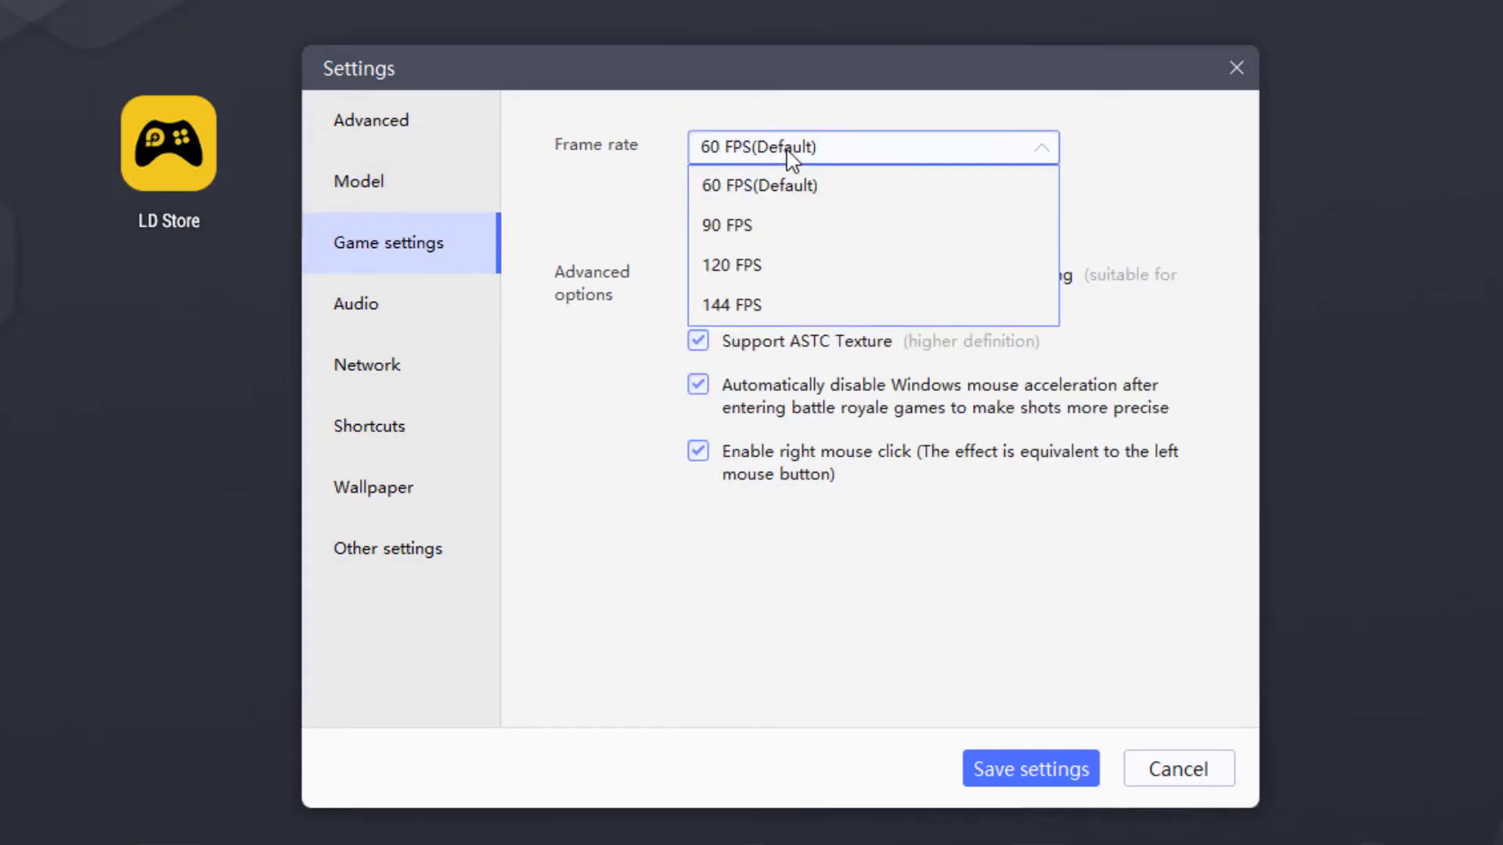
click(802, 311)
click(667, 543)
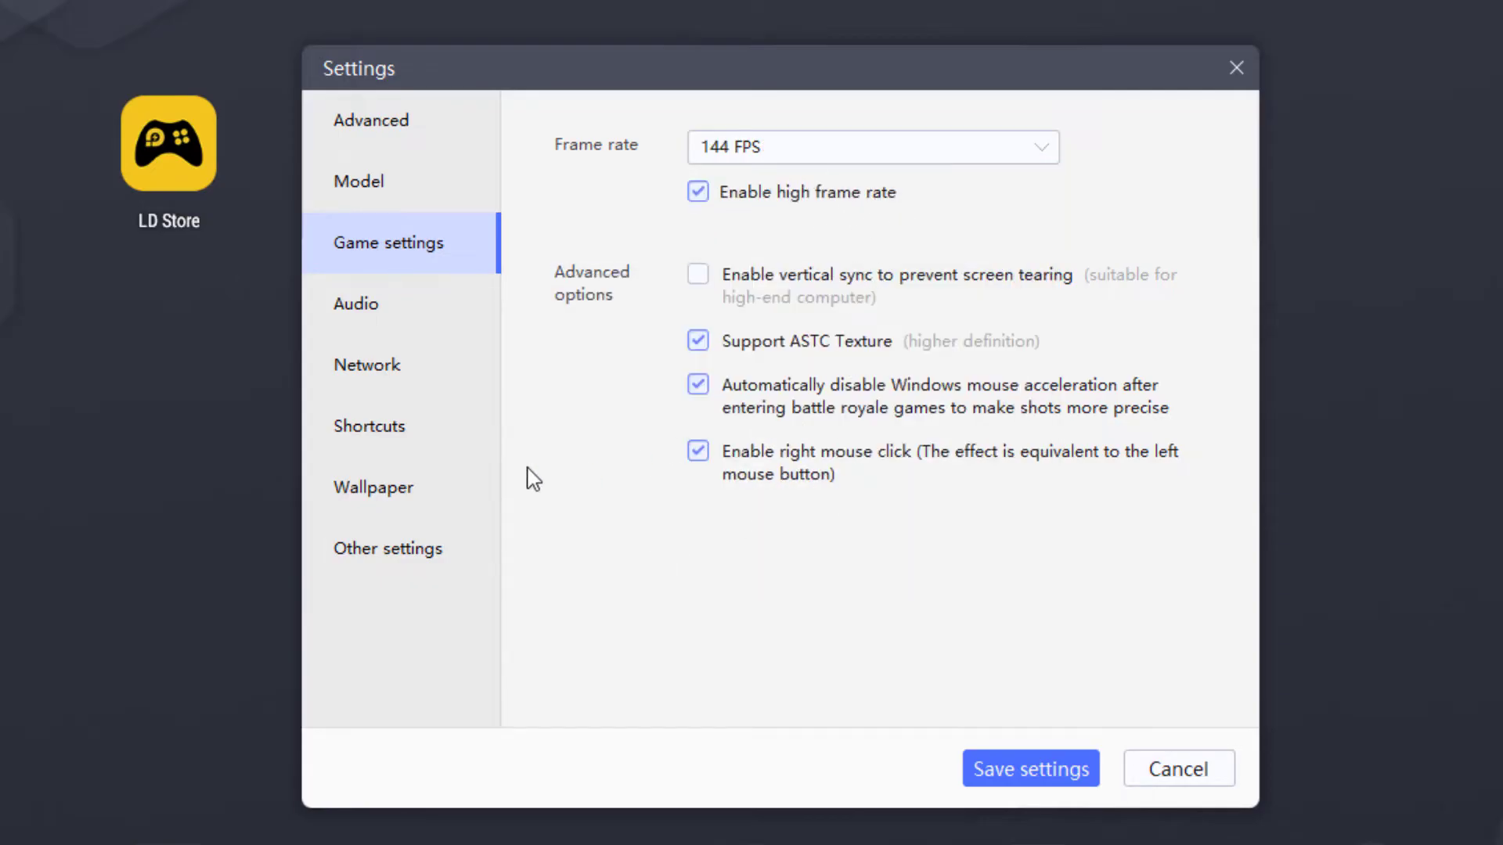
Step: Look through the audio and other settings, save the configuration and restart LDPlayer
click(435, 321)
click(388, 548)
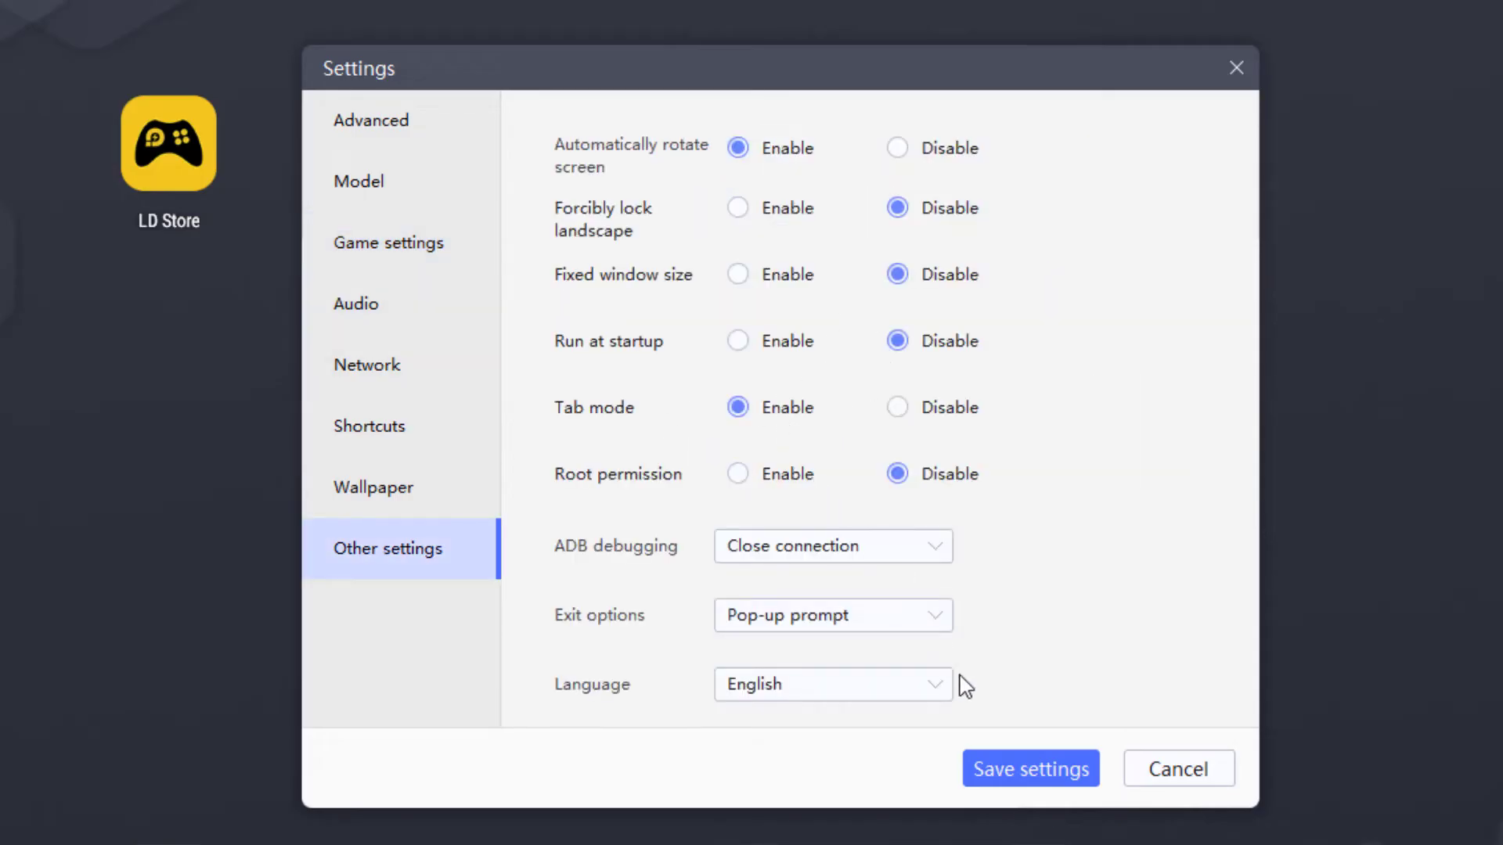
click(1031, 769)
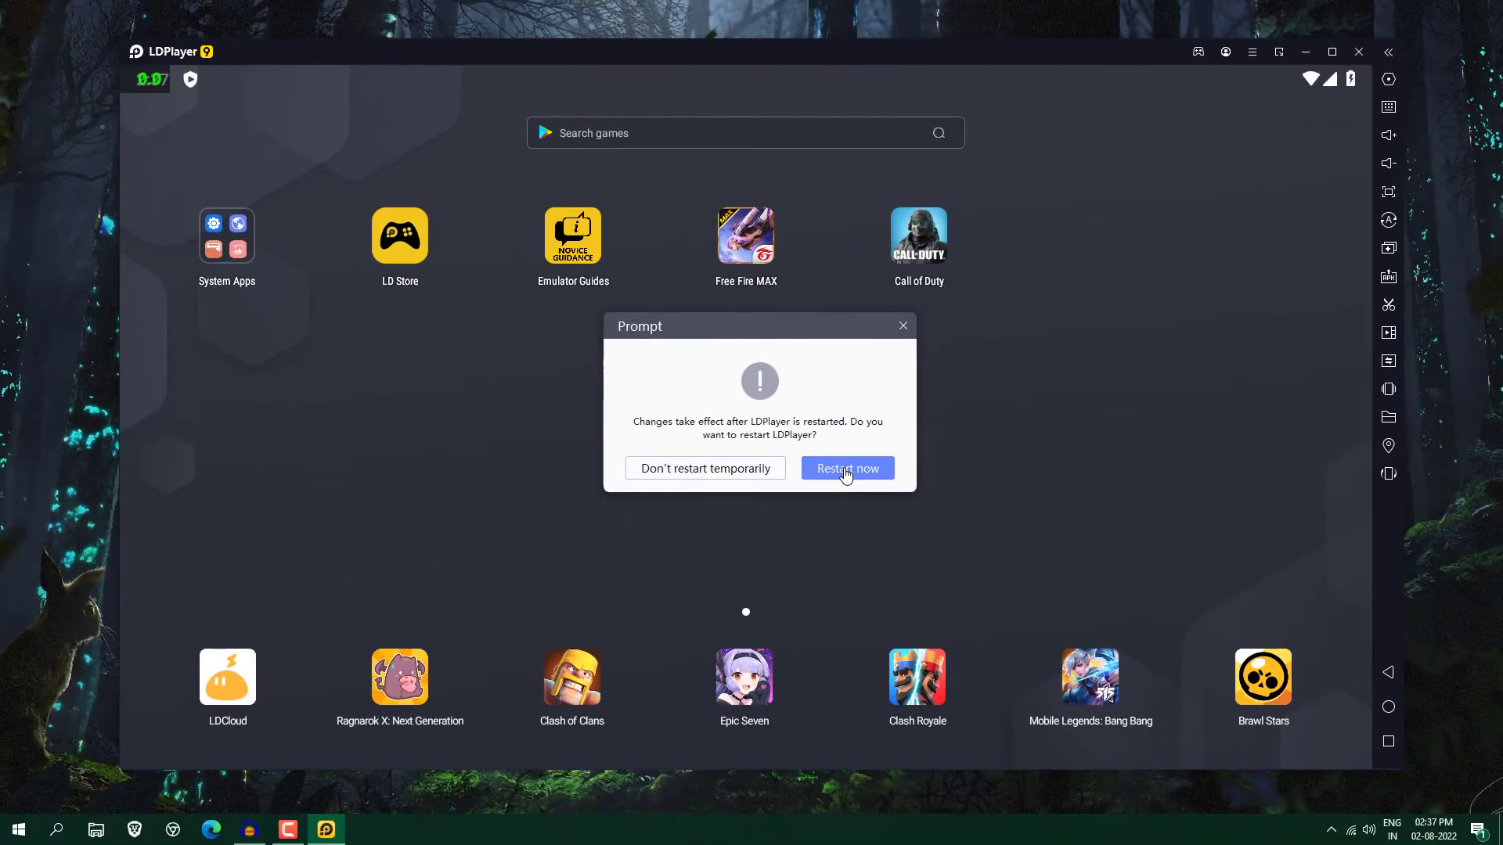
click(872, 494)
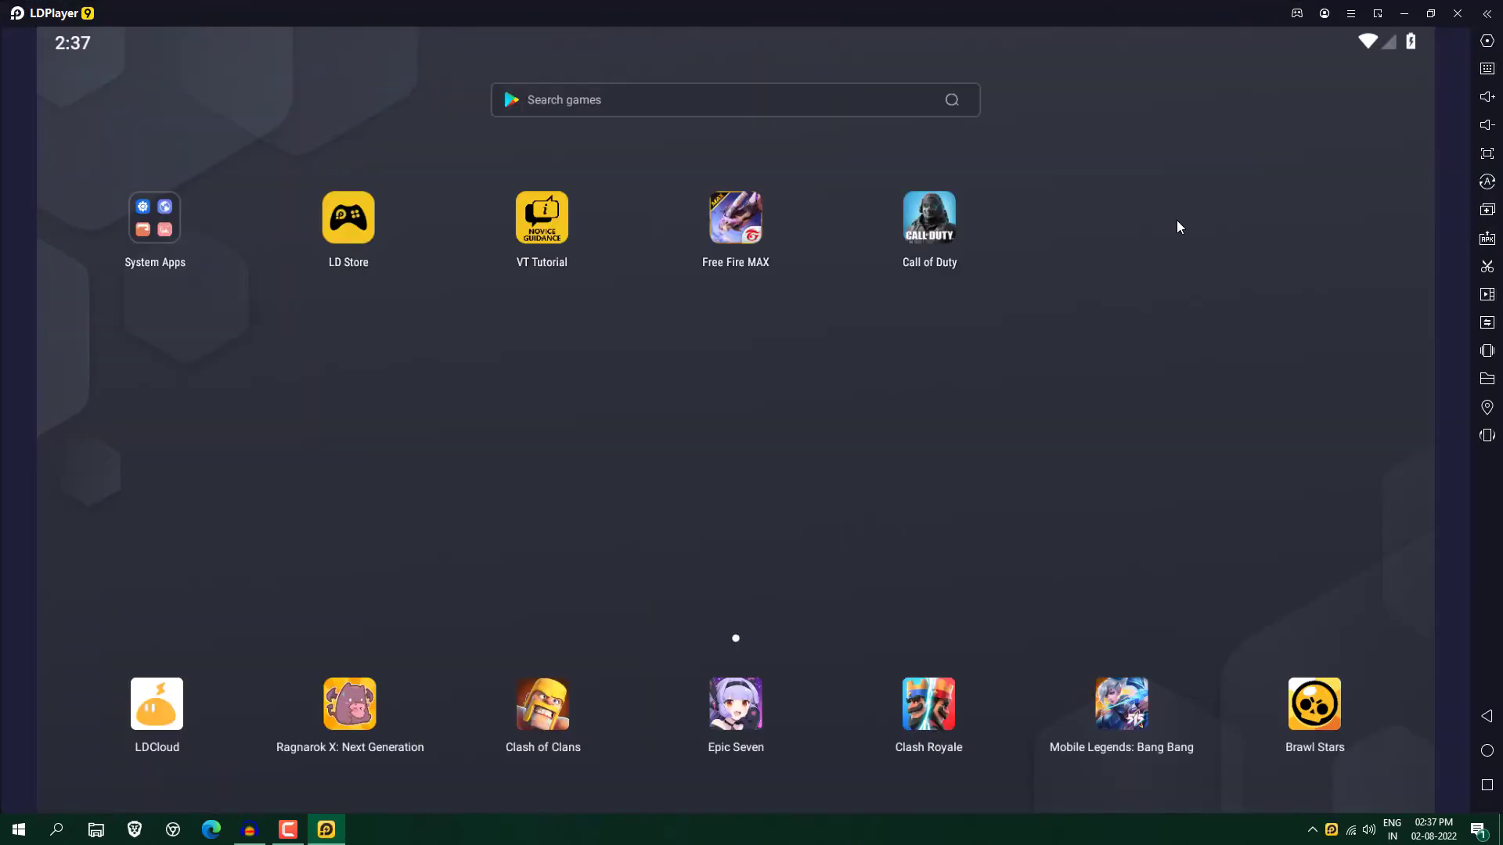
Step: View the keymap settings and exit them without changes
click(1484, 70)
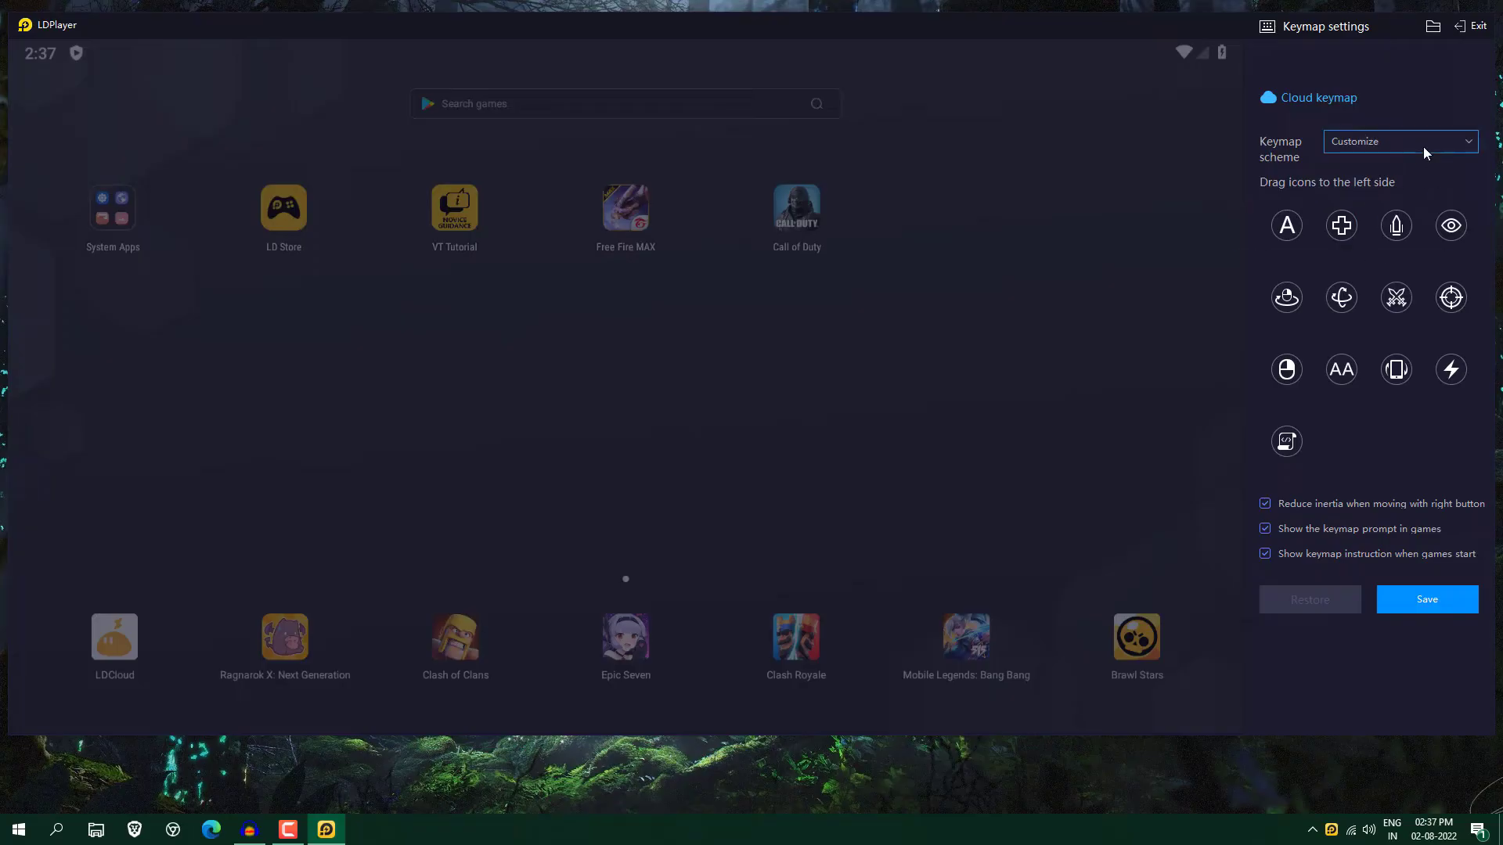
click(1464, 31)
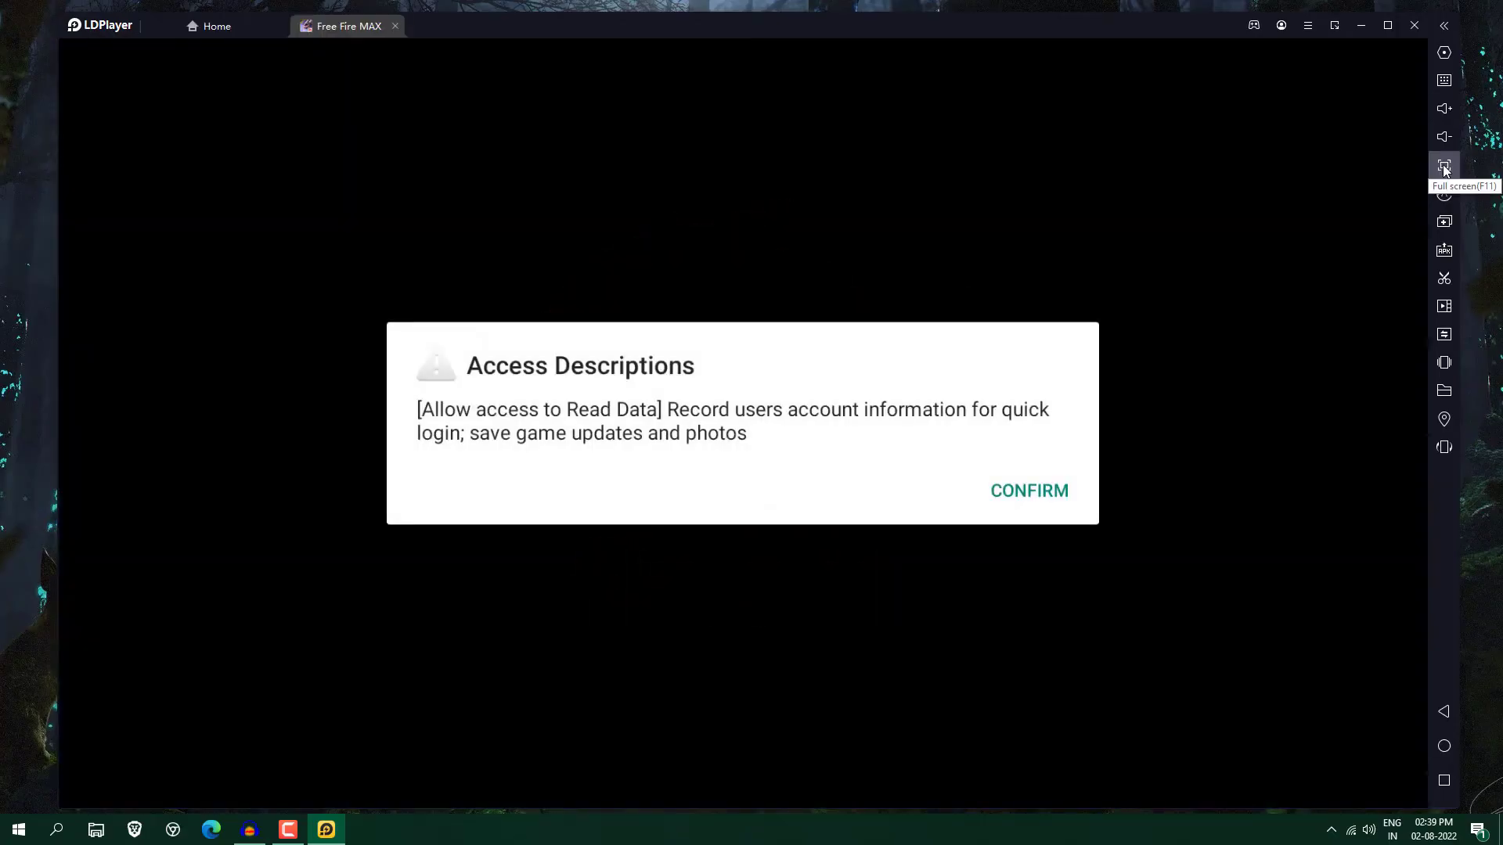
Step: Show Free Fire MAX in full screen, accept its access notice and sign in with Google to enter the lobby
click(1443, 166)
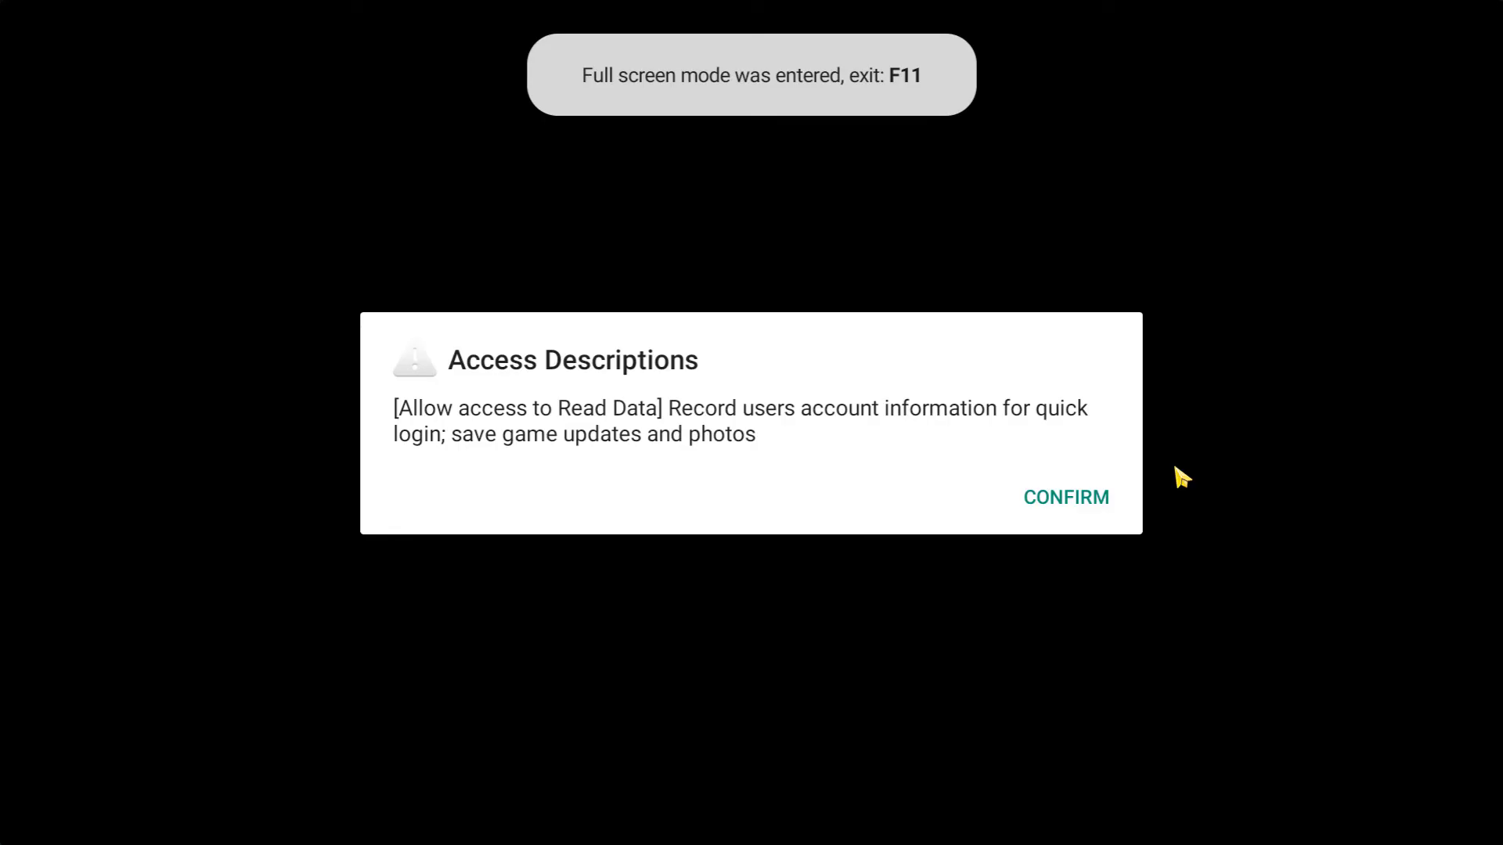
click(1078, 501)
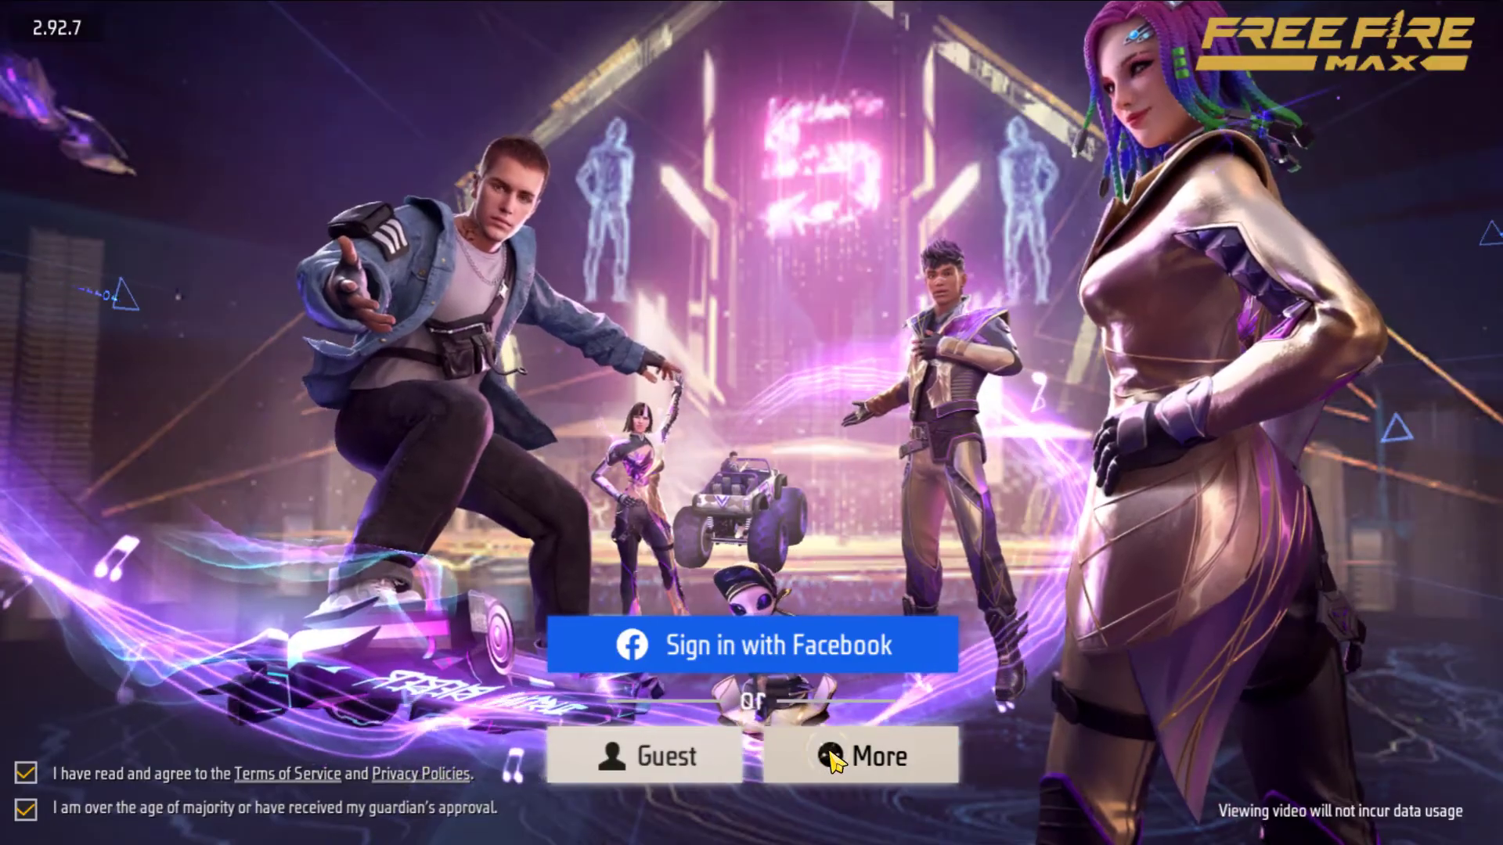
click(783, 753)
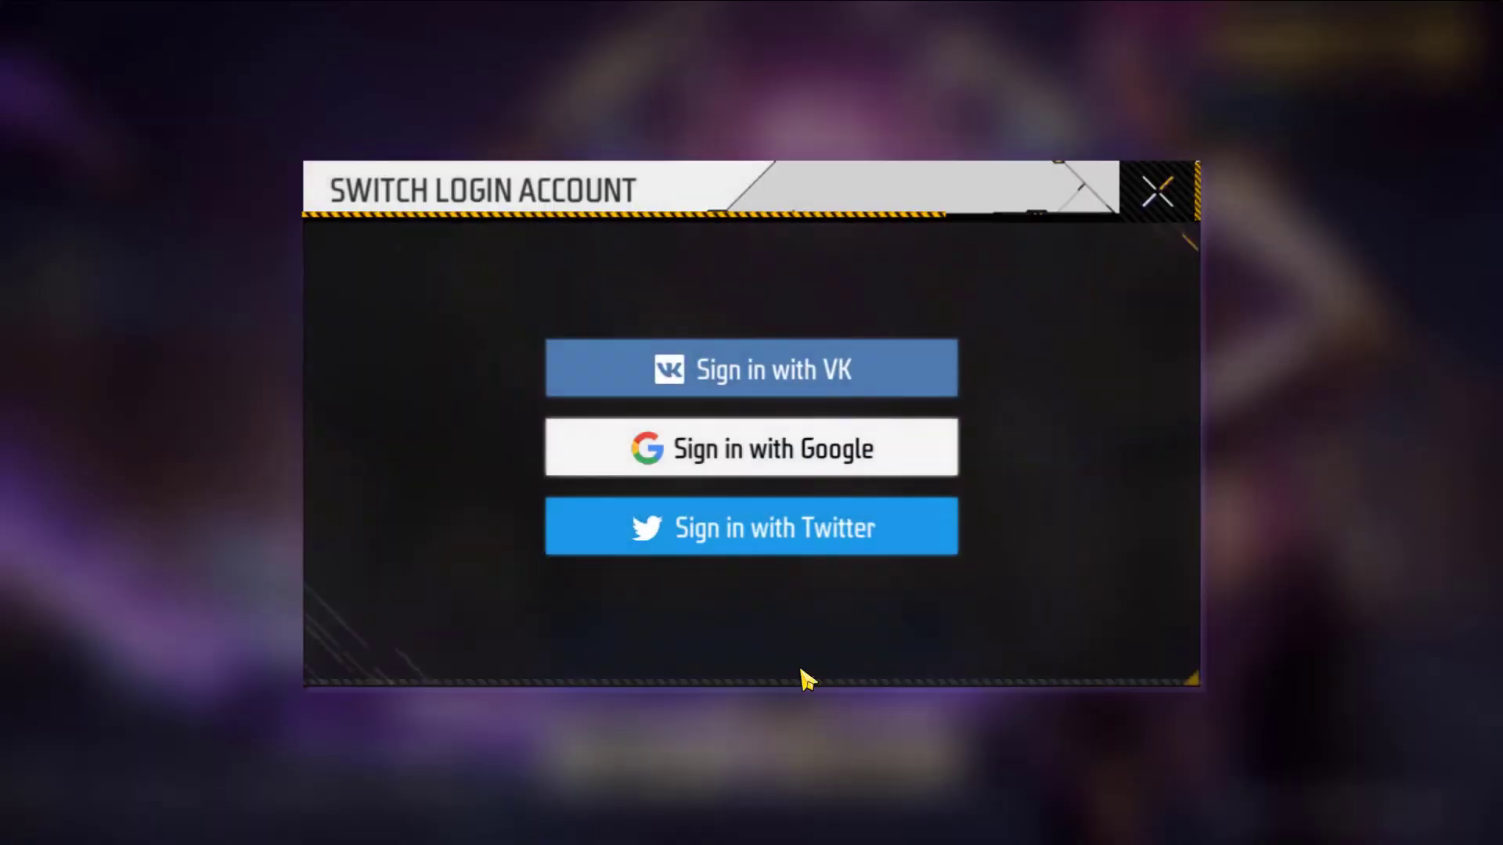
click(823, 458)
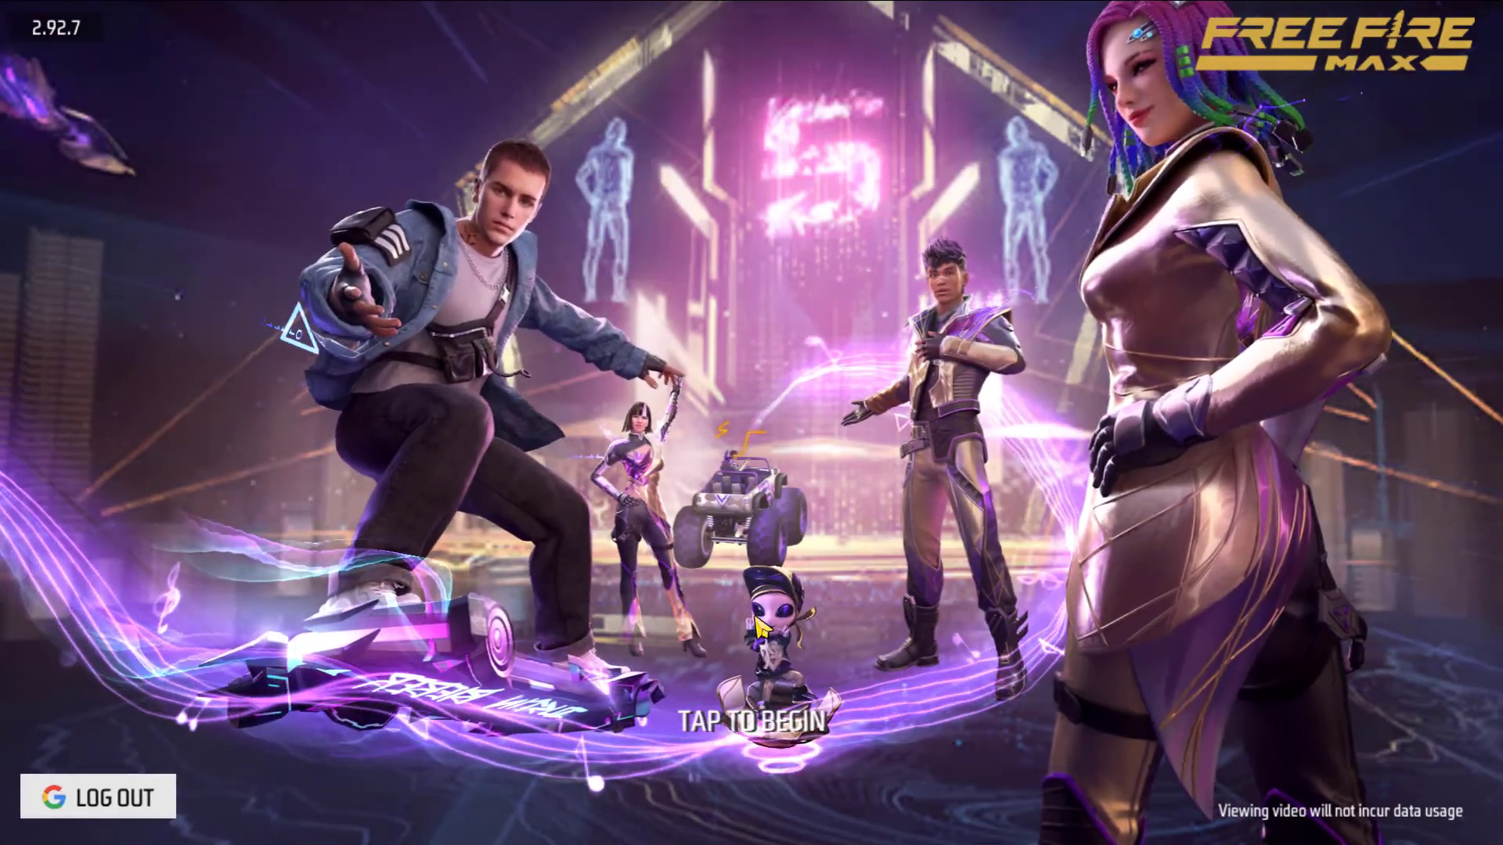
click(754, 735)
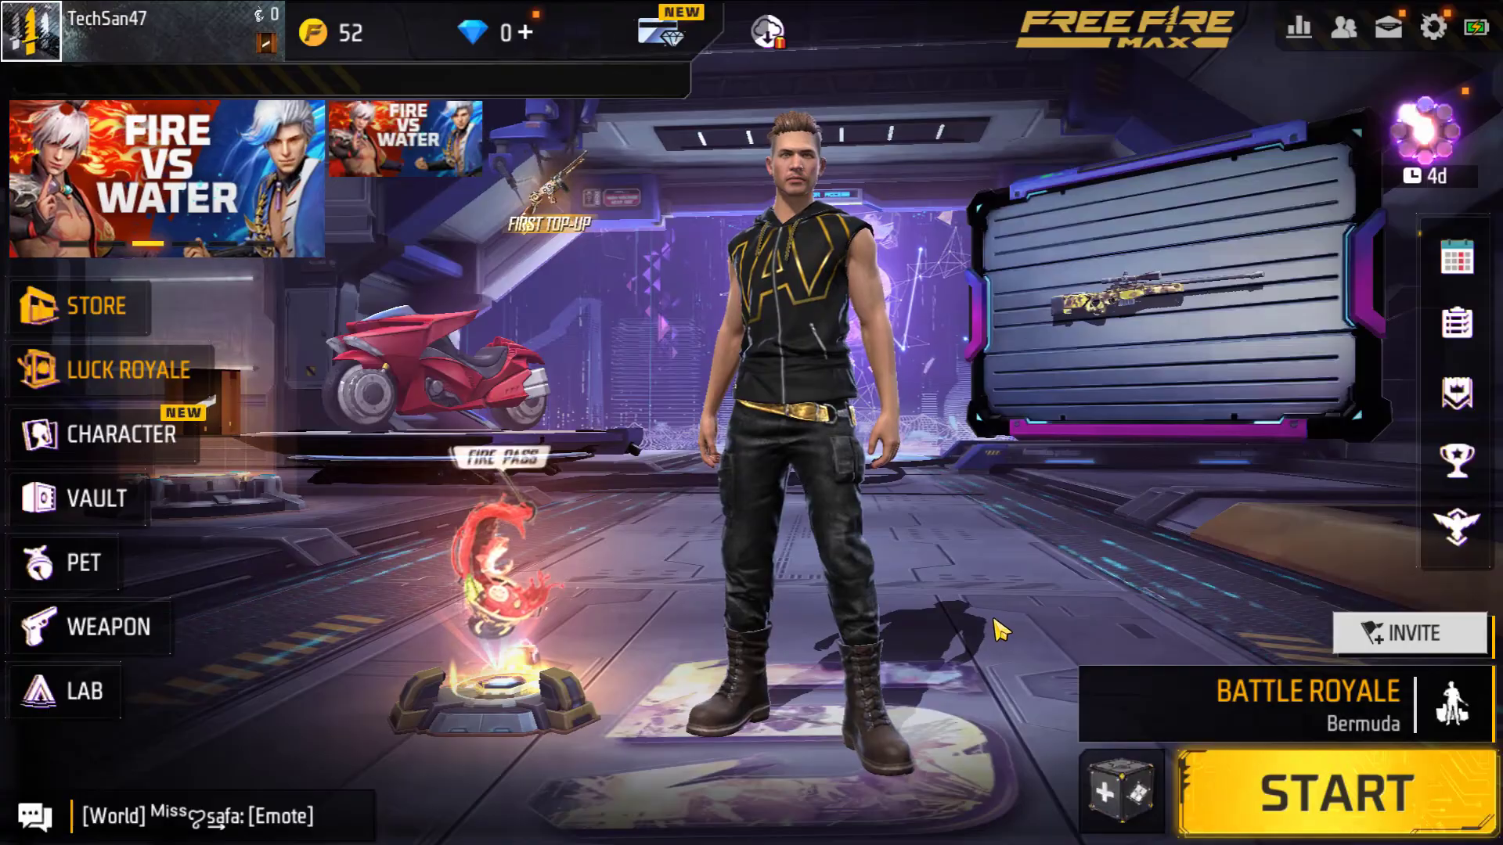
Step: Start a Battle Royale match on Bermuda, parachute down near the Factory and run to the loot
click(1335, 792)
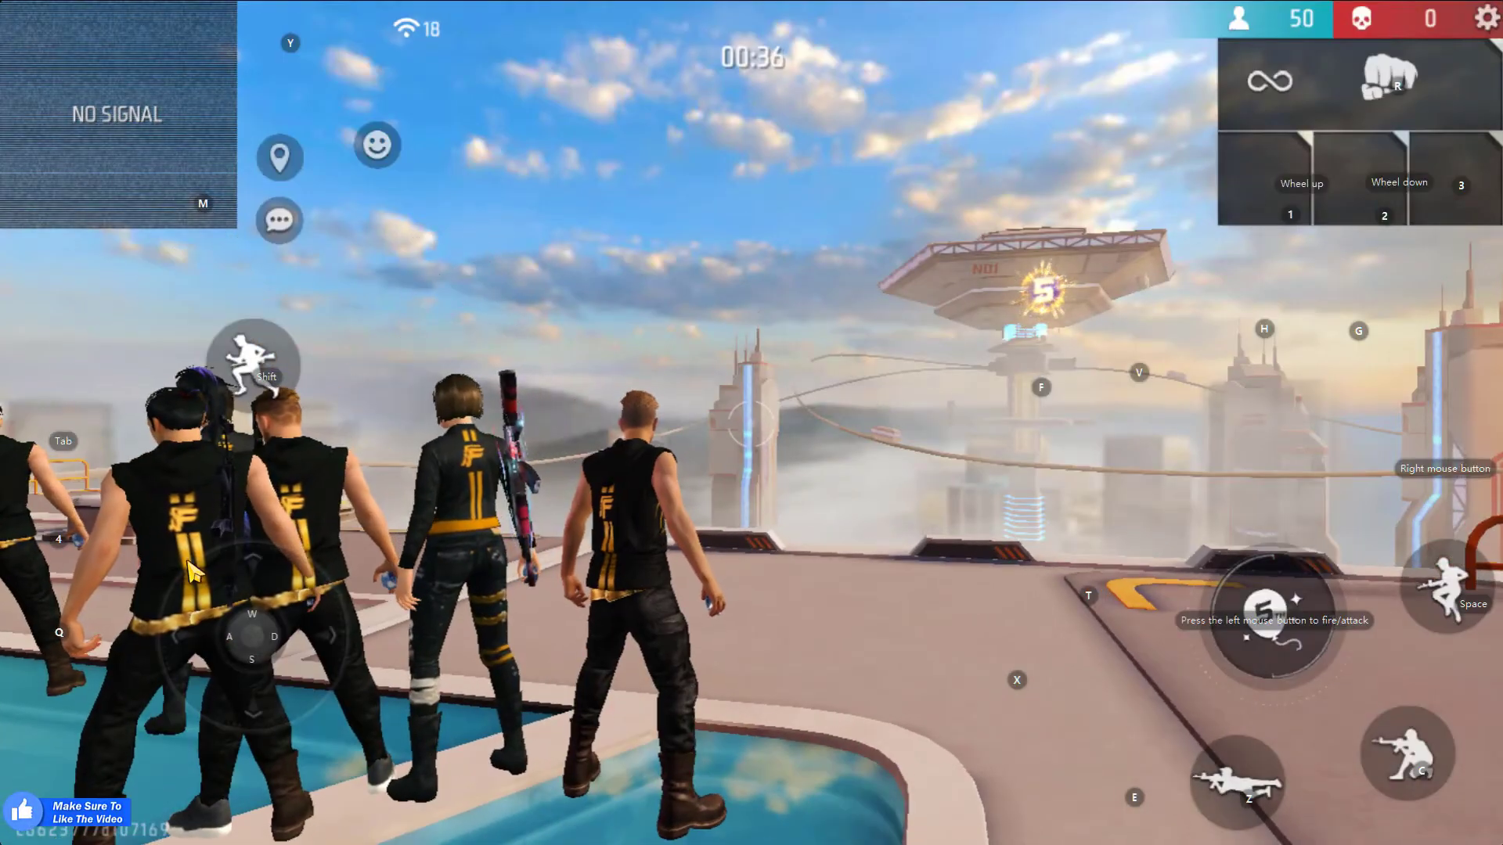
key(w)
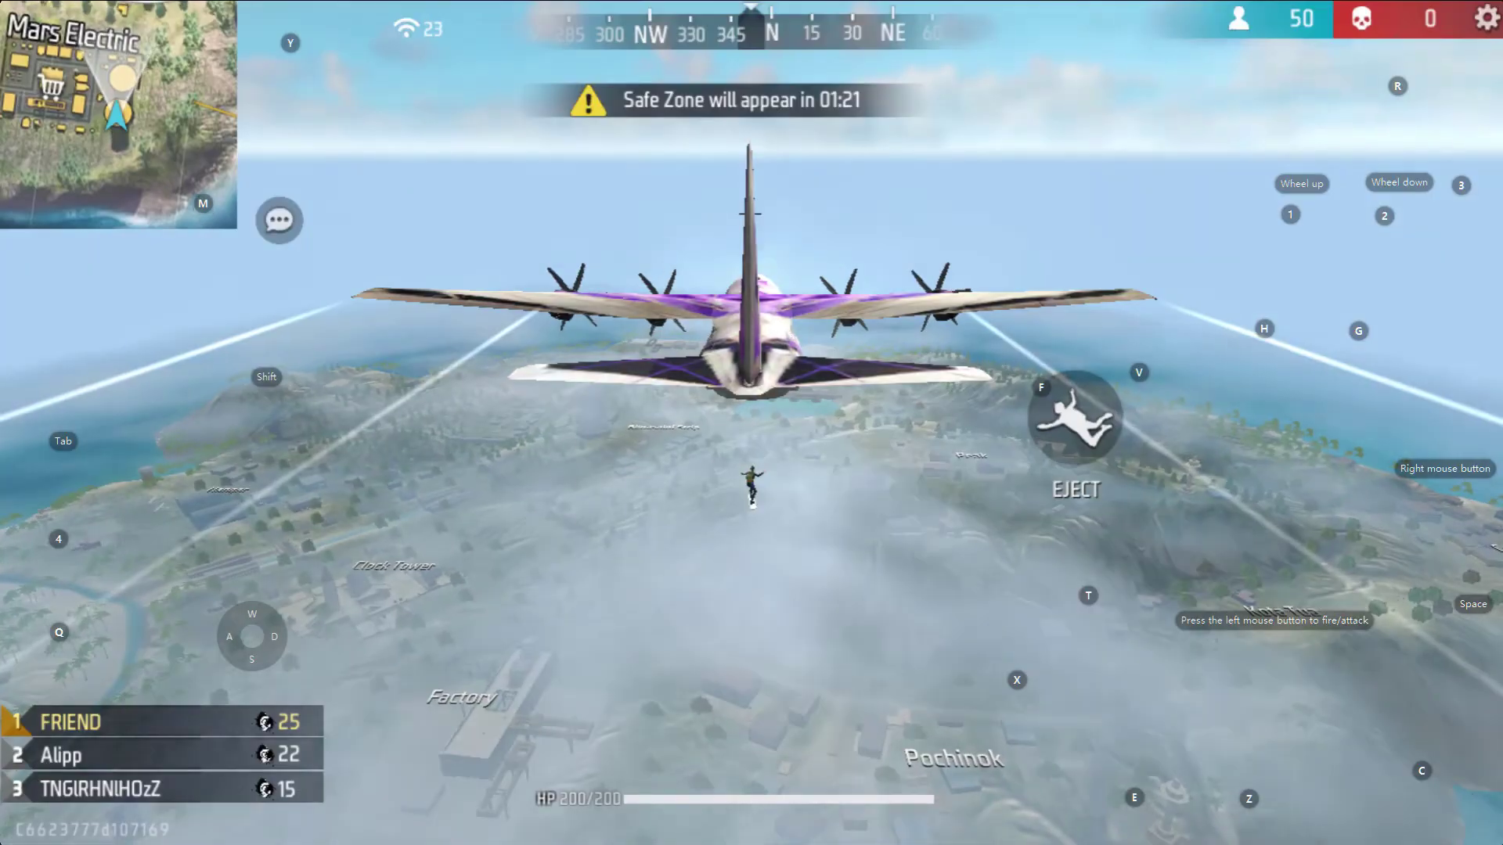
key(f)
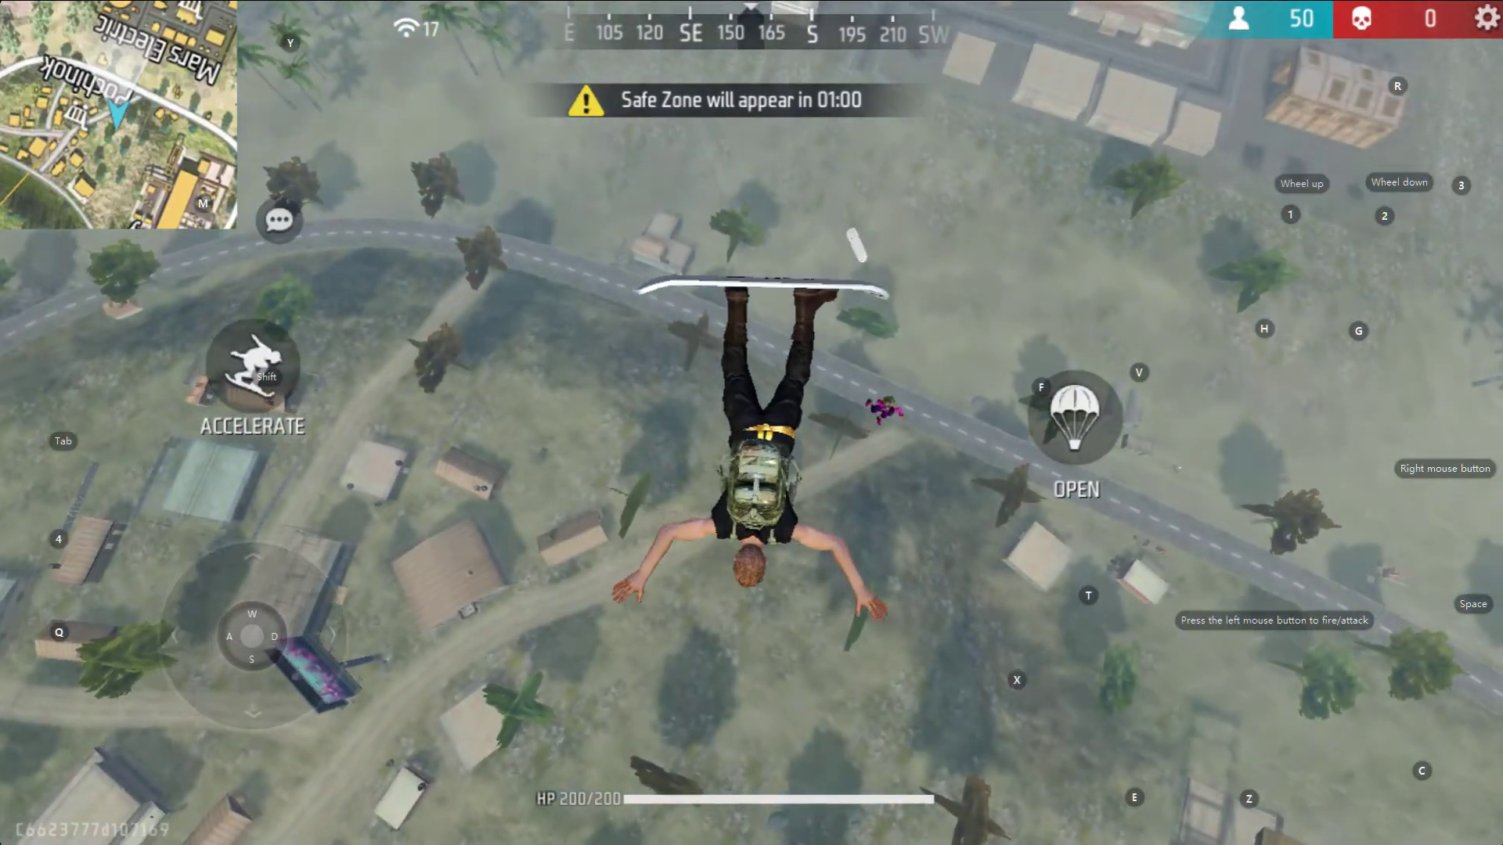
key(f)
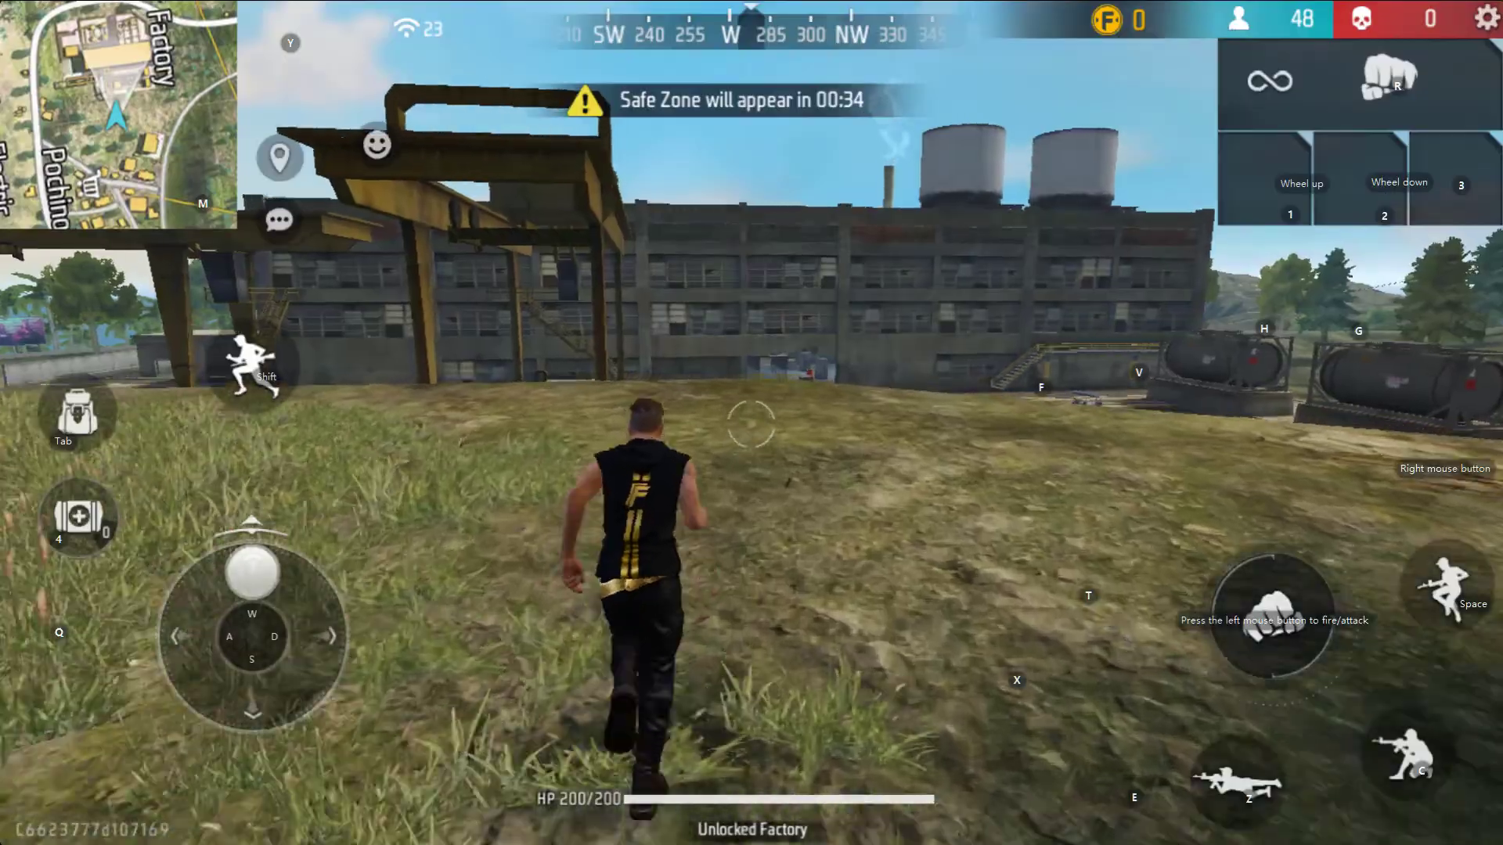
key(w)
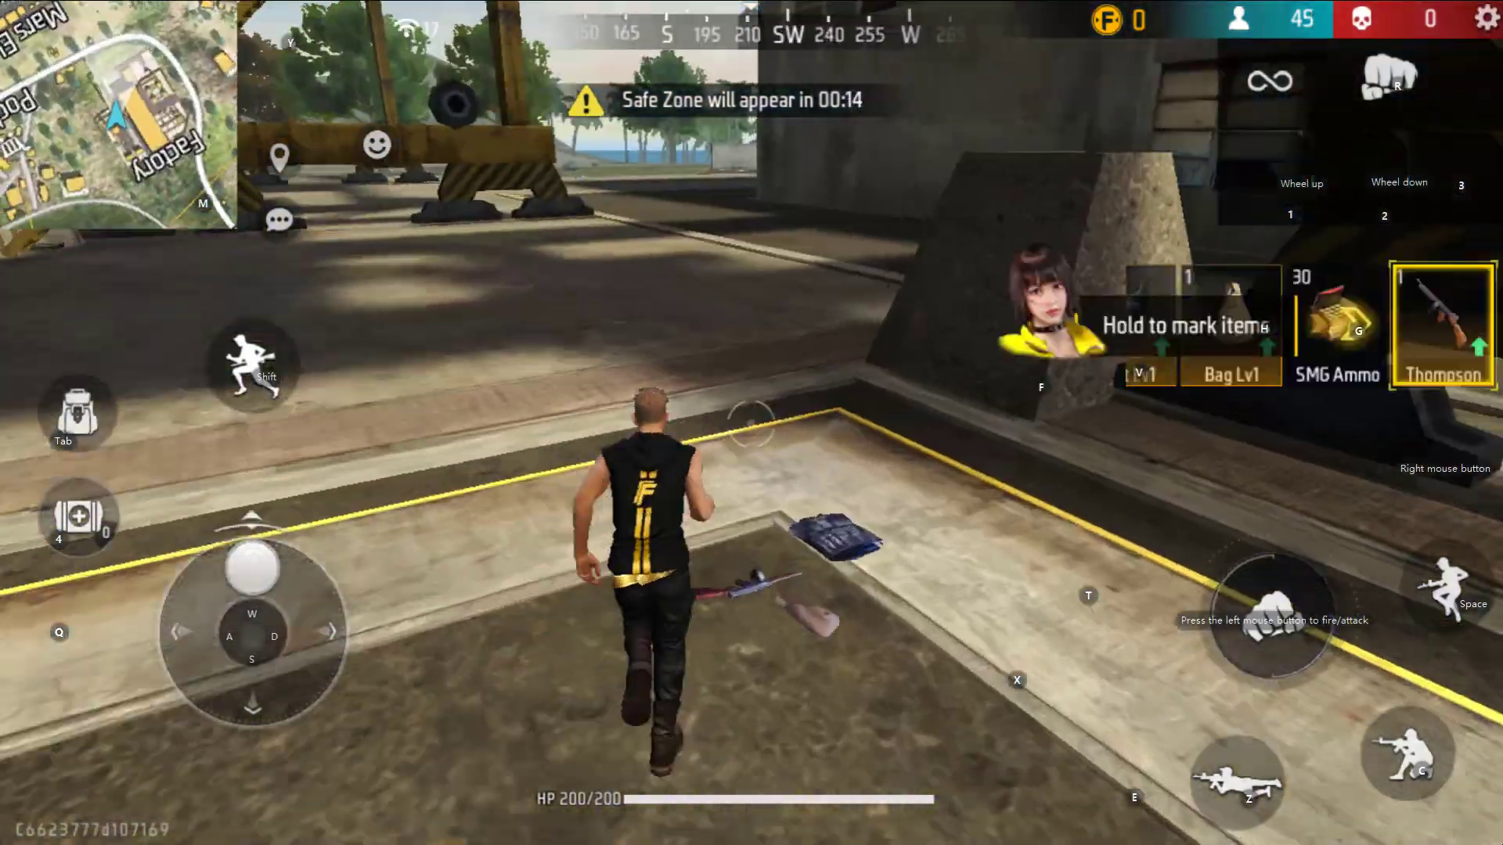
key(w)
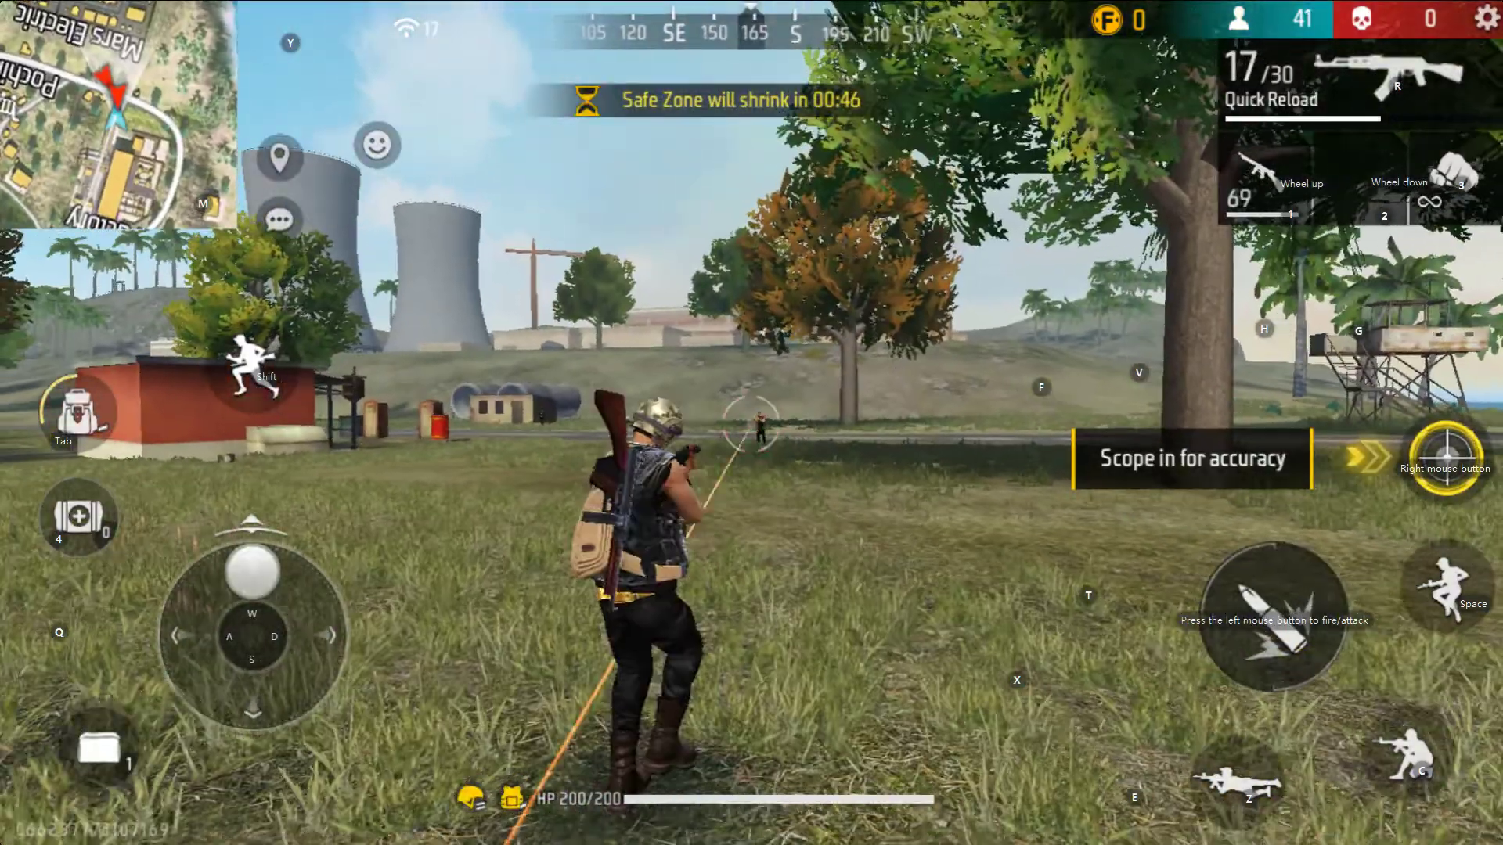
Step: Shoot at the enemy near the road with the rifle, reloading it when the magazine runs low
click(751, 422)
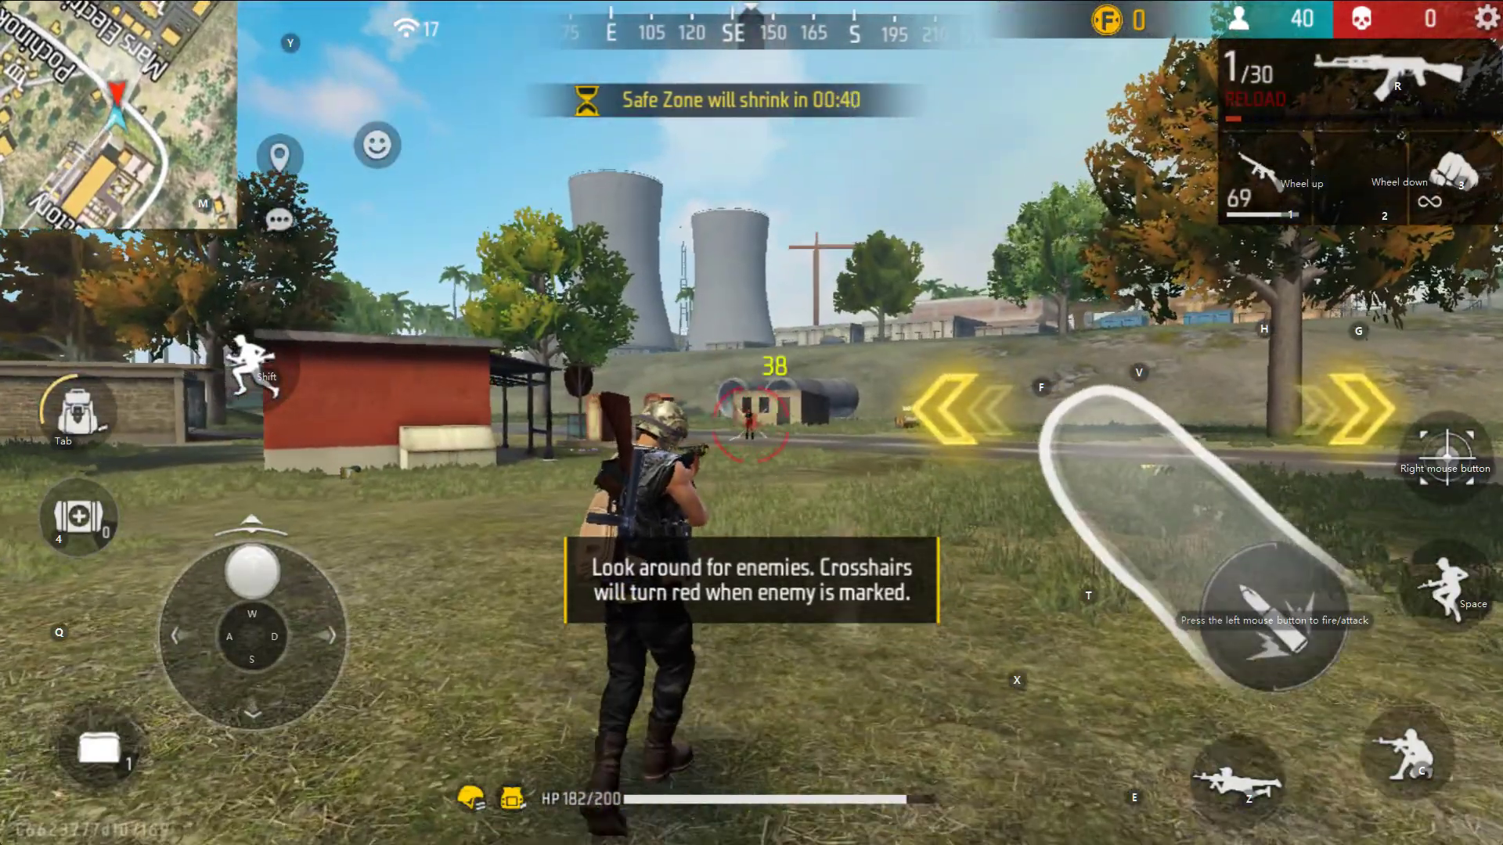
key(r)
click(751, 423)
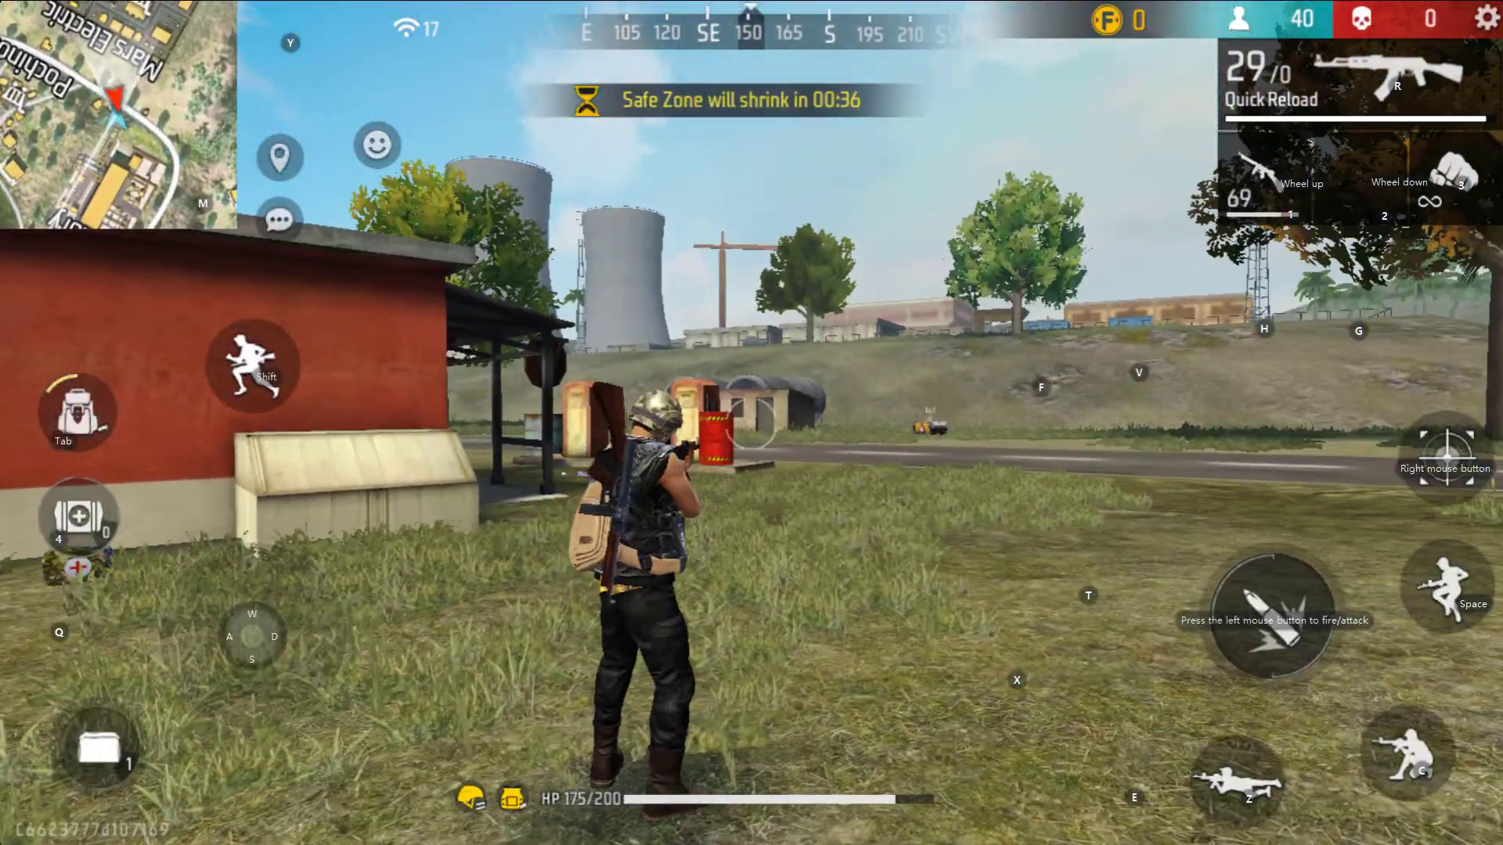
click(752, 423)
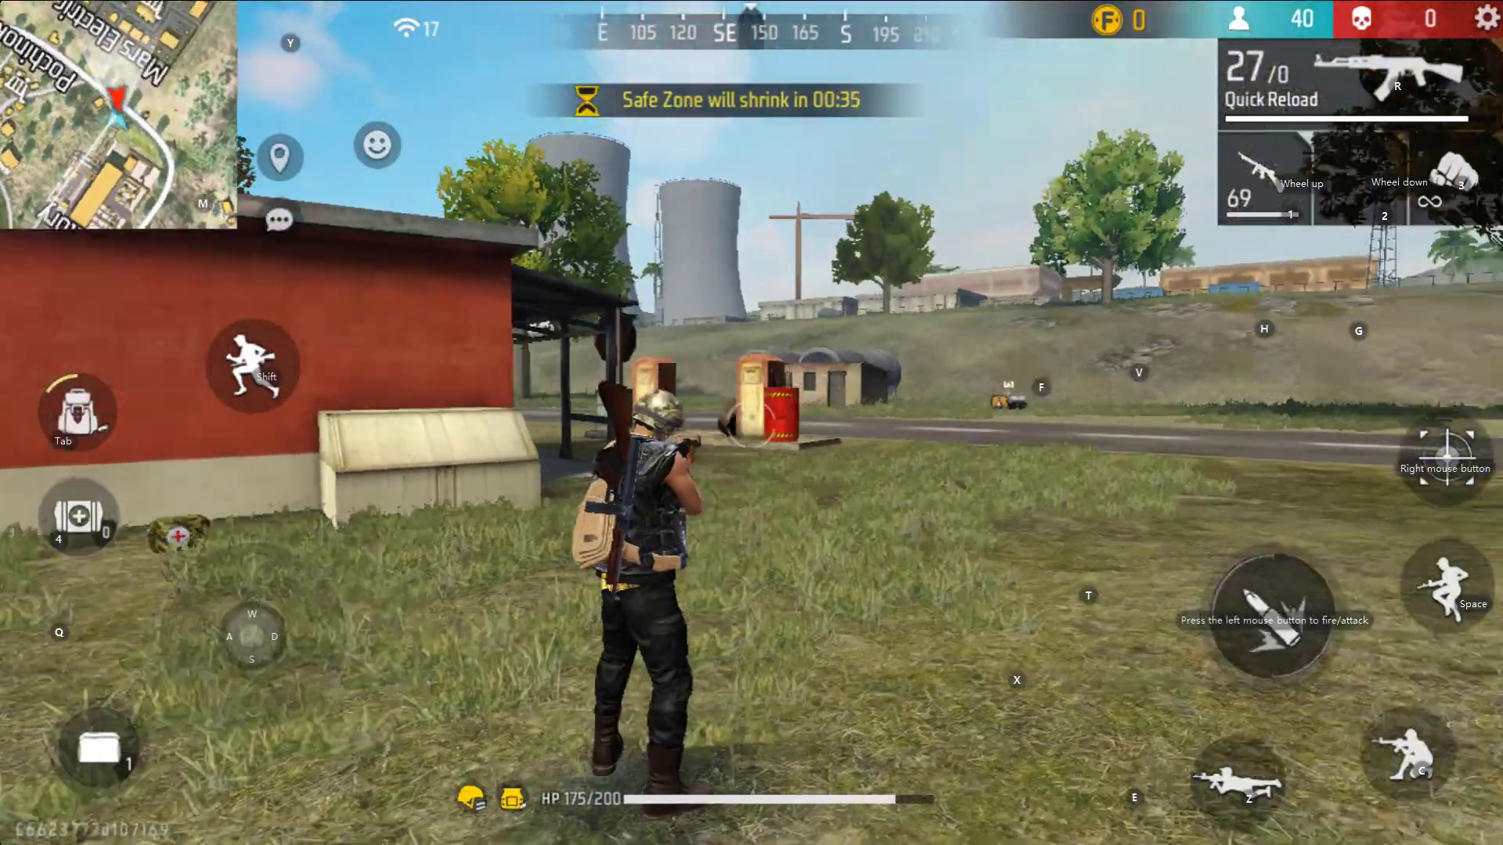
click(752, 423)
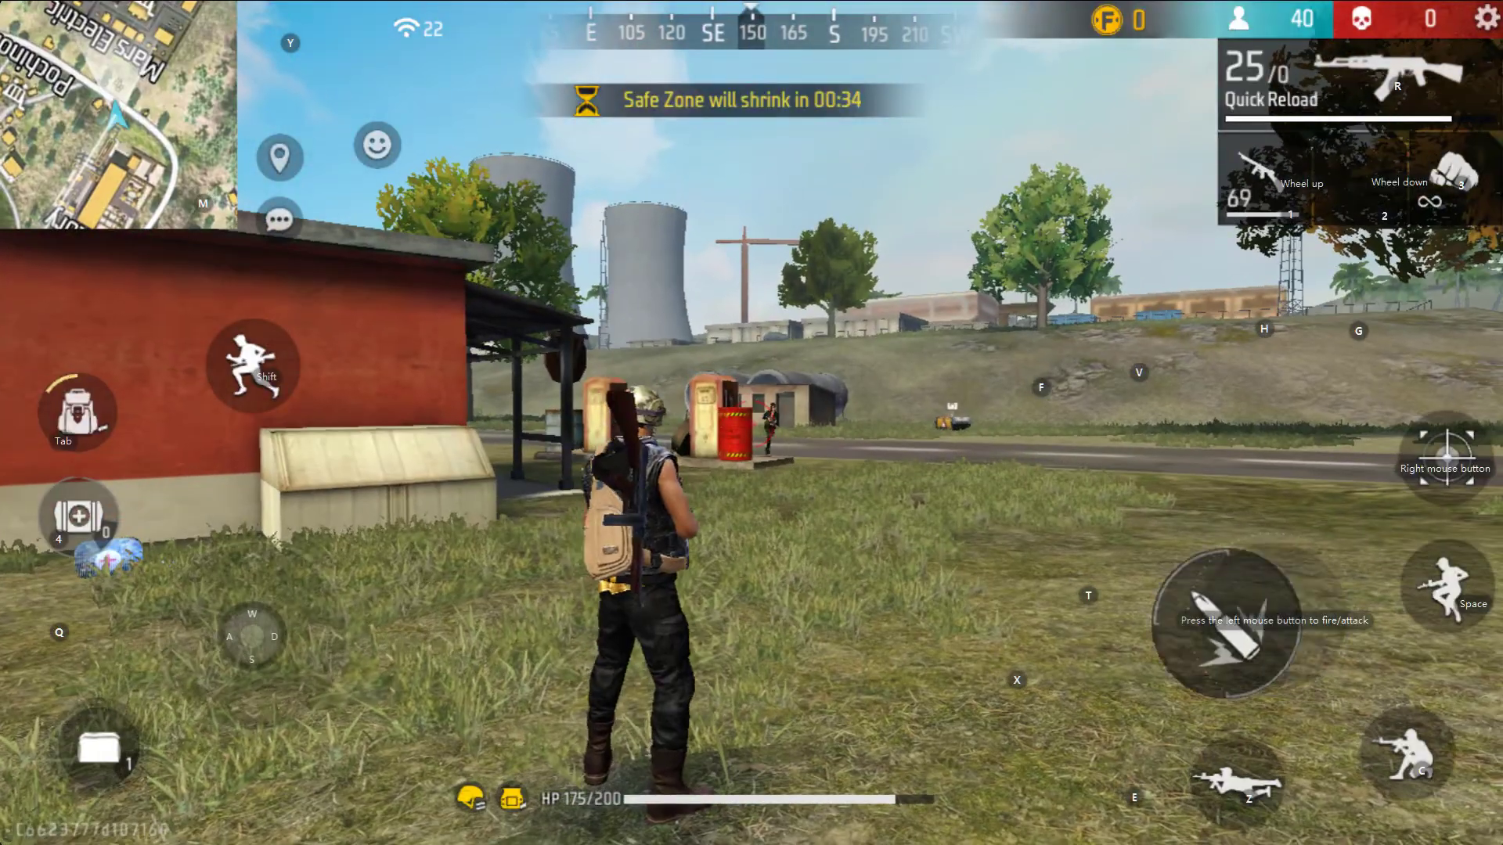
click(751, 423)
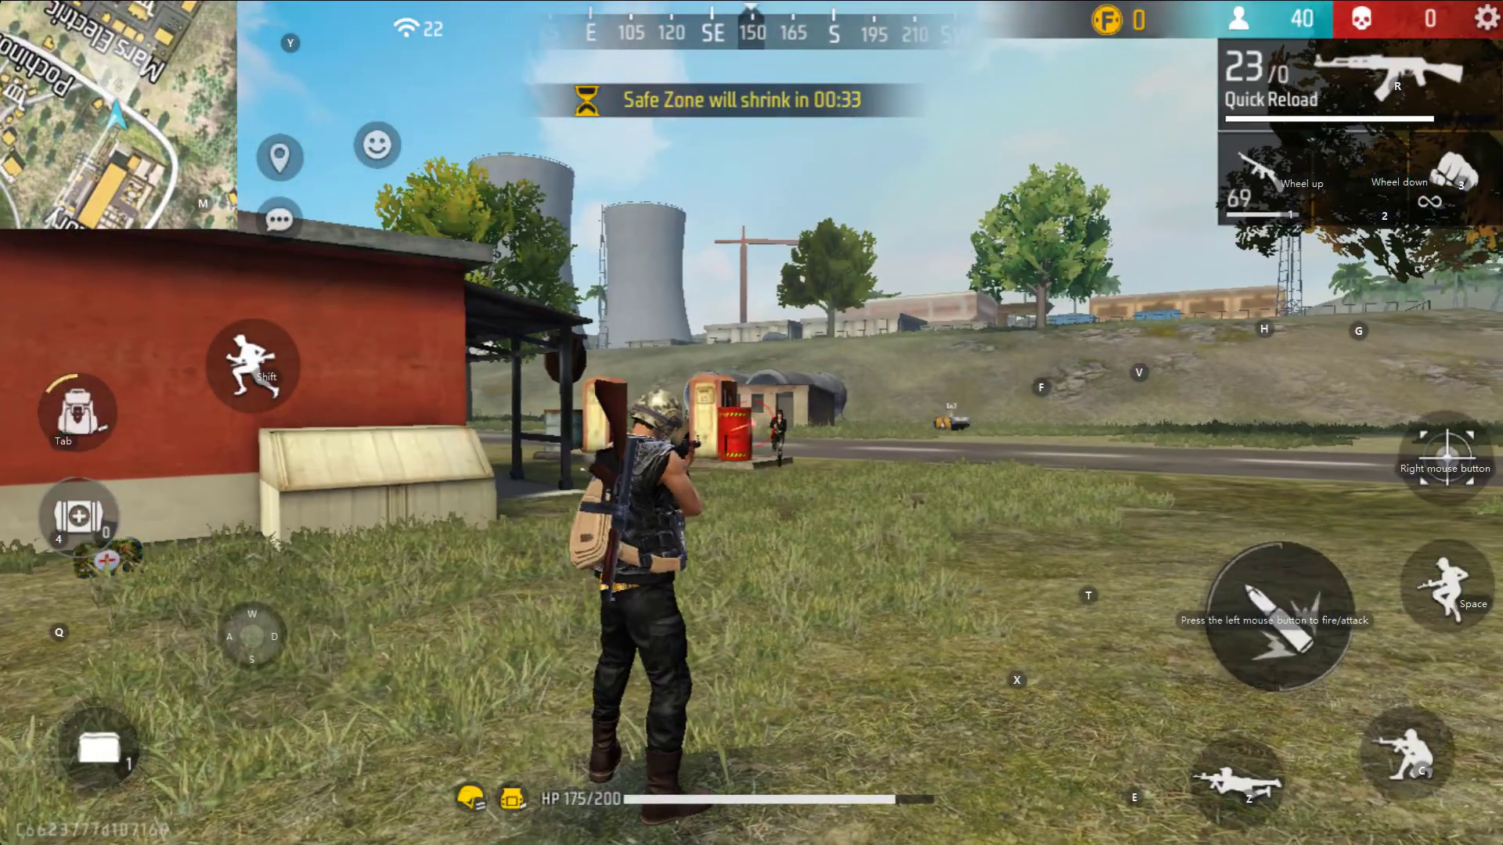
click(751, 423)
click(752, 423)
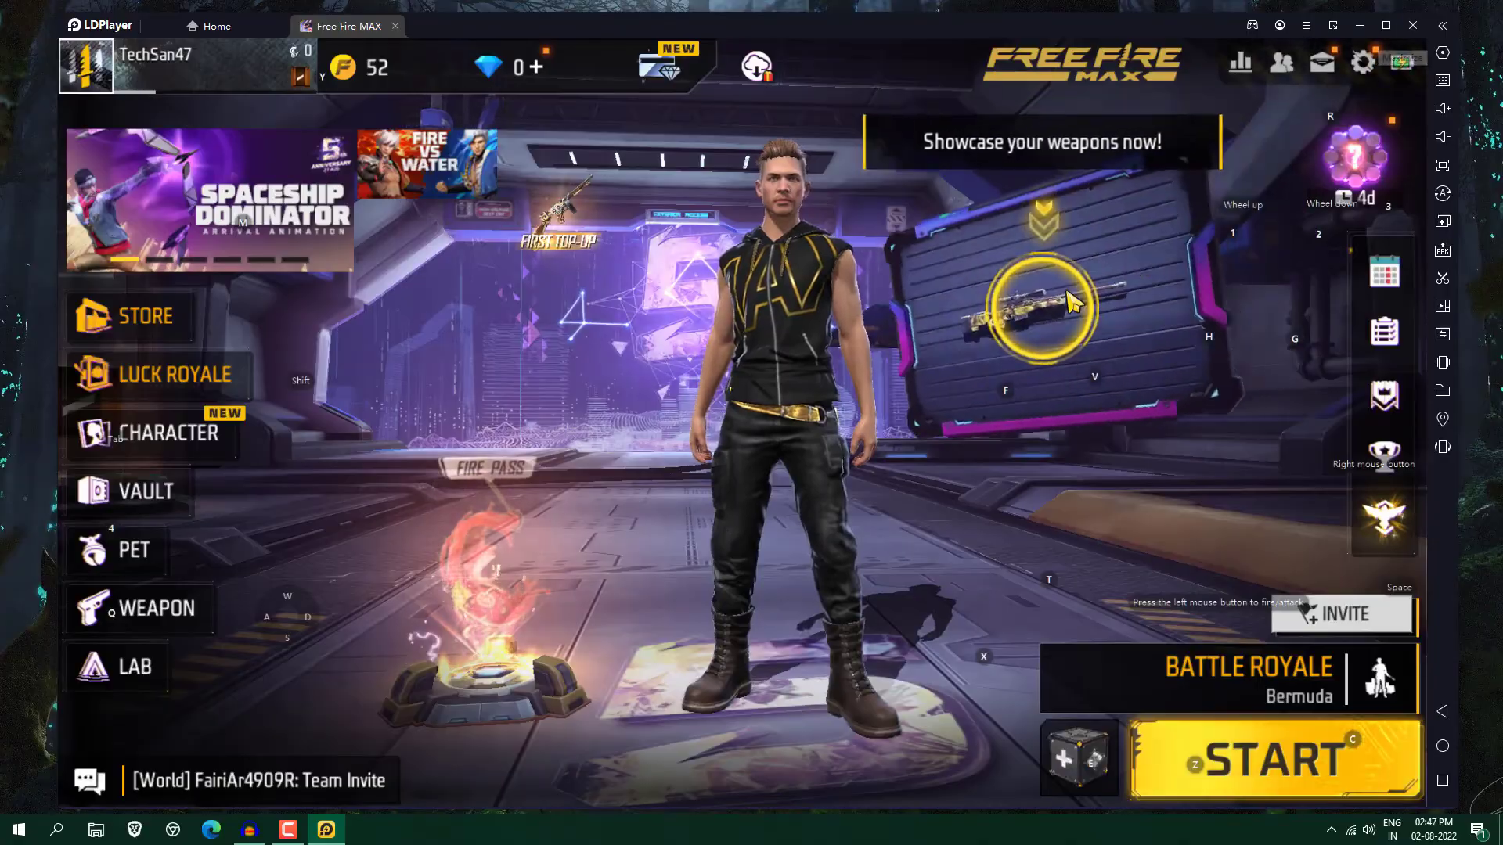